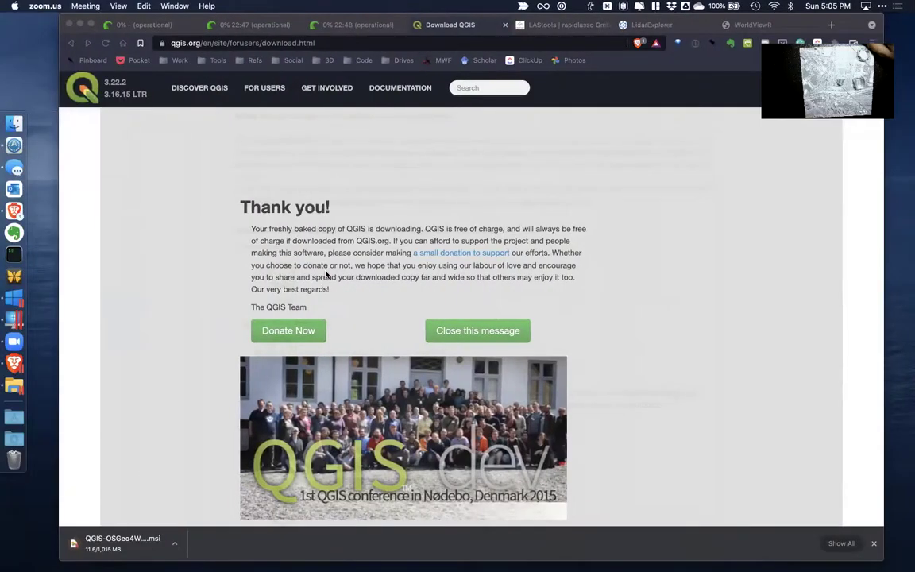
Step: Dismiss the download thank-you message and open the QGIS home page to look over its content
scroll(357, 327, "up", 2)
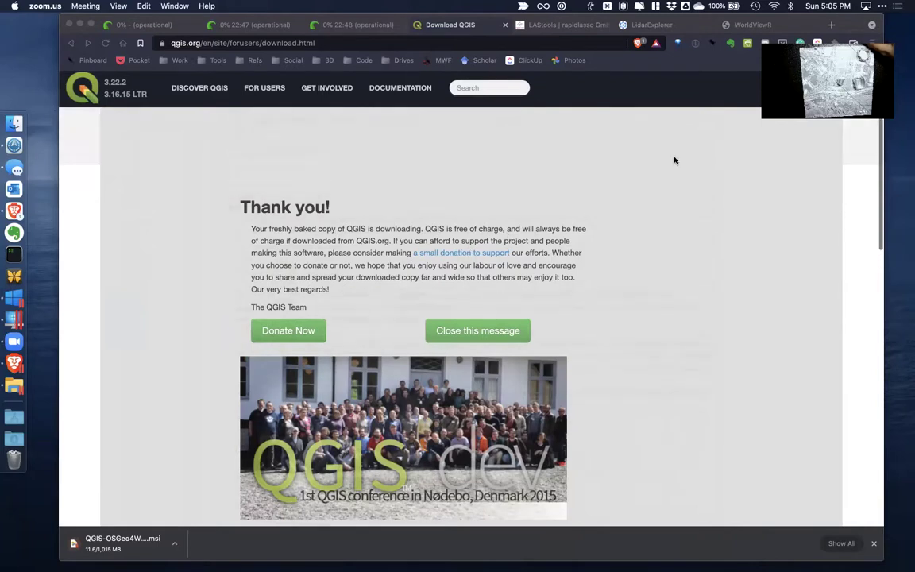
left_click(472, 333)
left_click(473, 334)
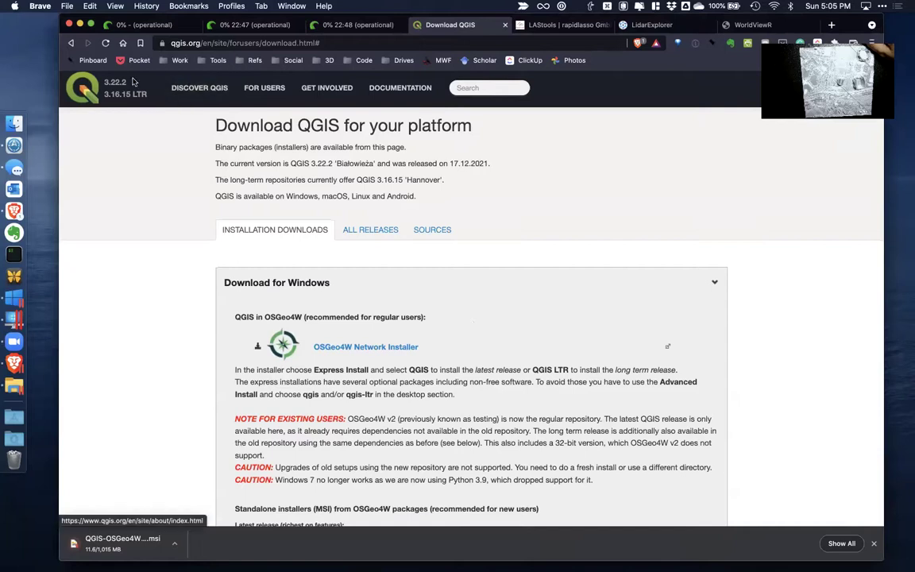
left_click(86, 90)
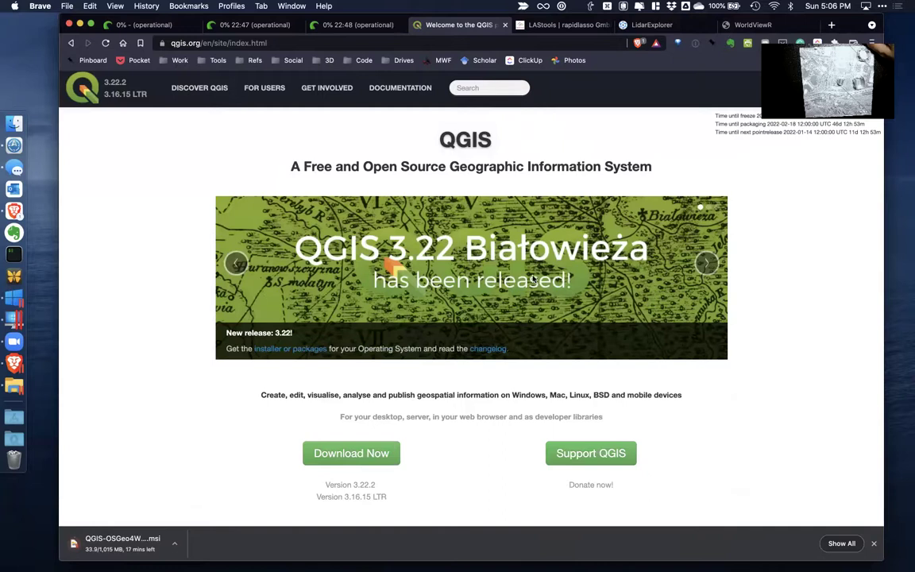
scroll(534, 279, "down", 2)
scroll(469, 337, "down", 2)
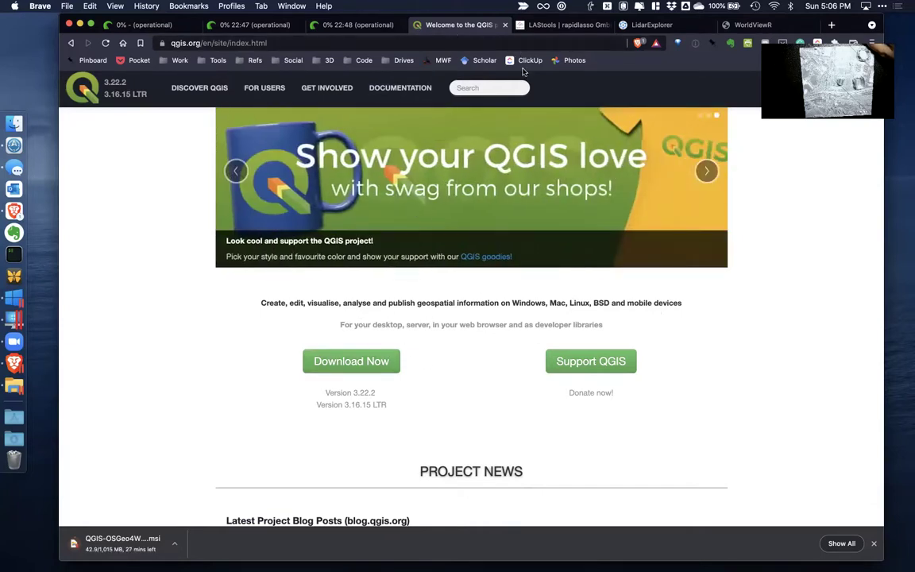
Step: Open the download page from the QGIS home page and expand the Windows downloads
left_click(543, 27)
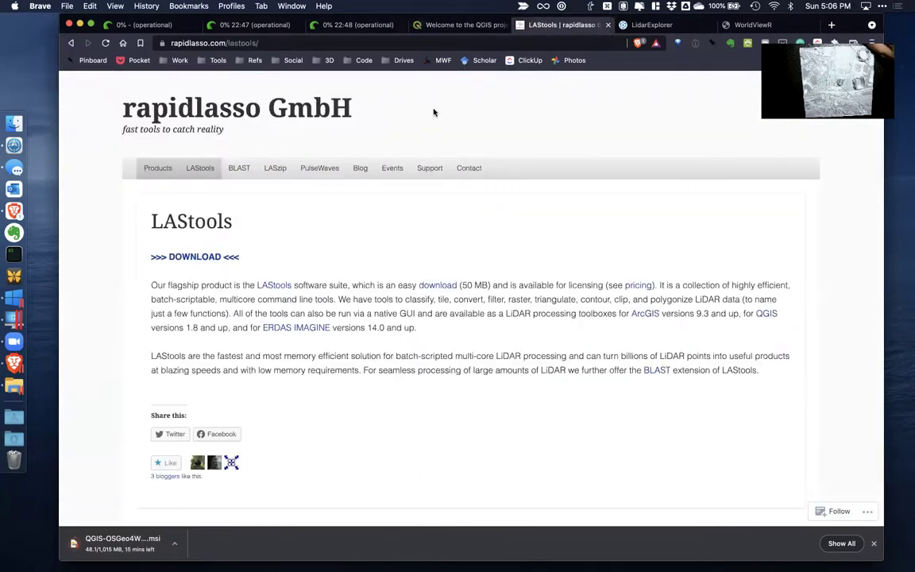
left_click(444, 25)
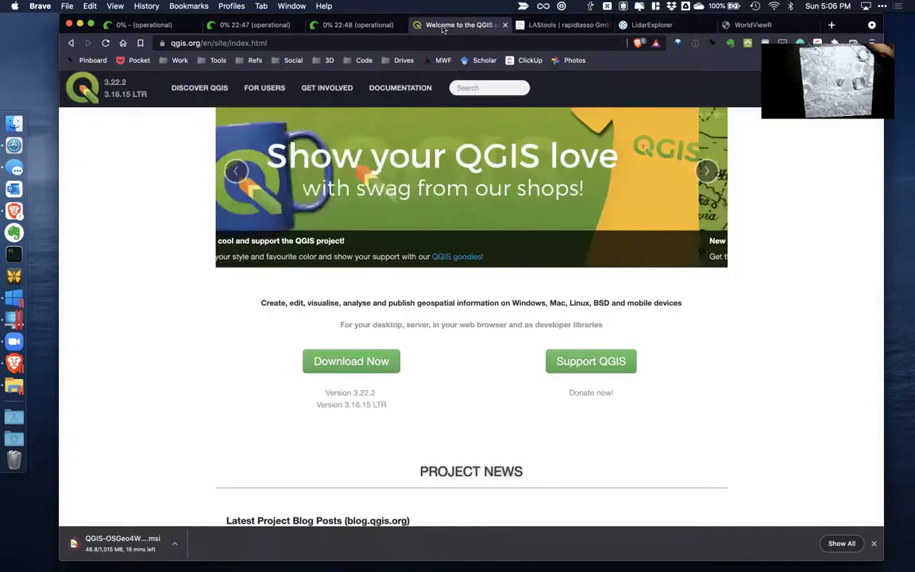
scroll(351, 308, "down", 1)
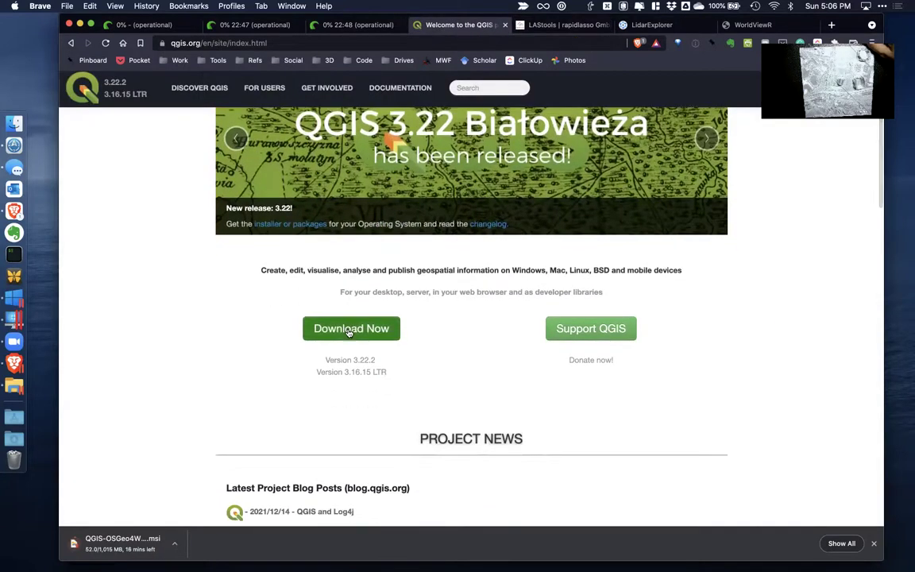
left_click(368, 329)
left_click(335, 286)
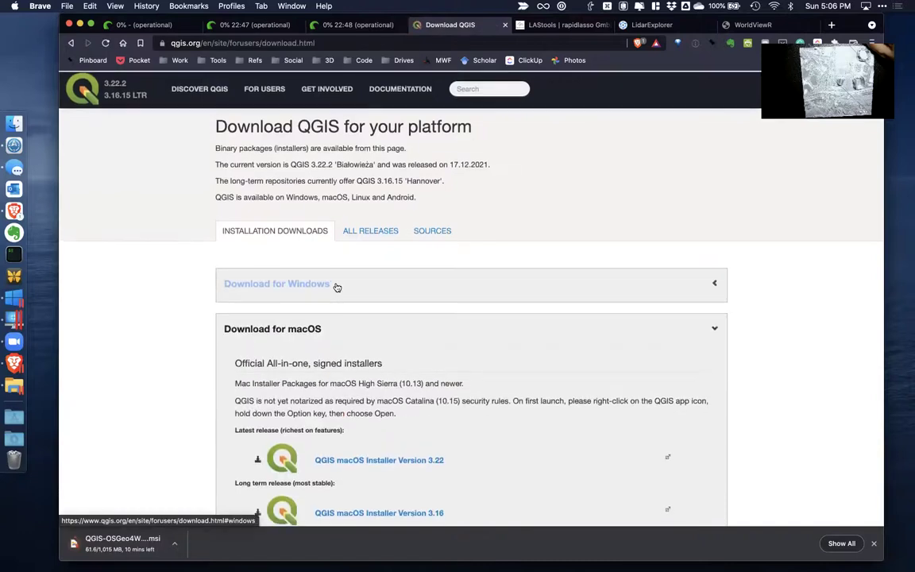
left_click(335, 286)
Step: Download the QGIS Standalone Installer Version 3.22 and save it in the ArtMuseum folder
scroll(326, 363, "down", 5)
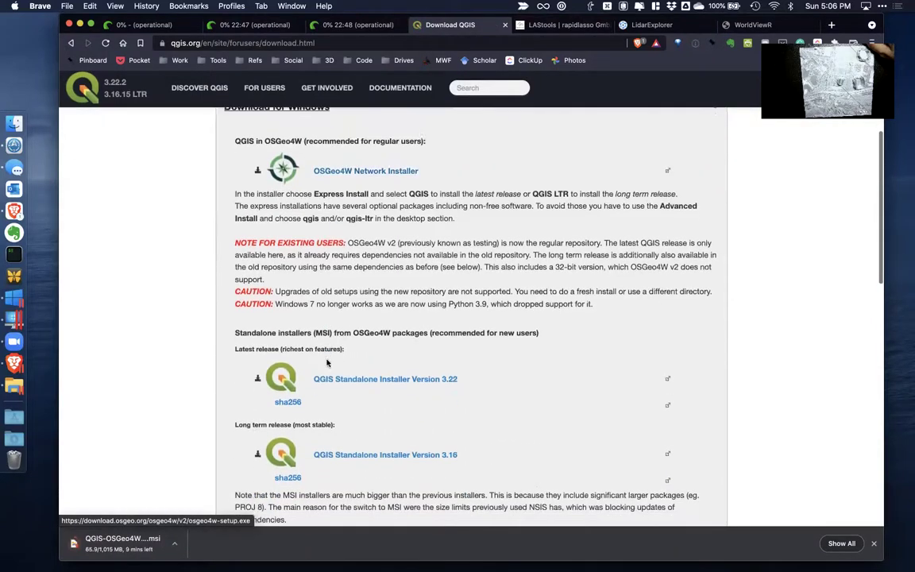
scroll(326, 363, "down", 2)
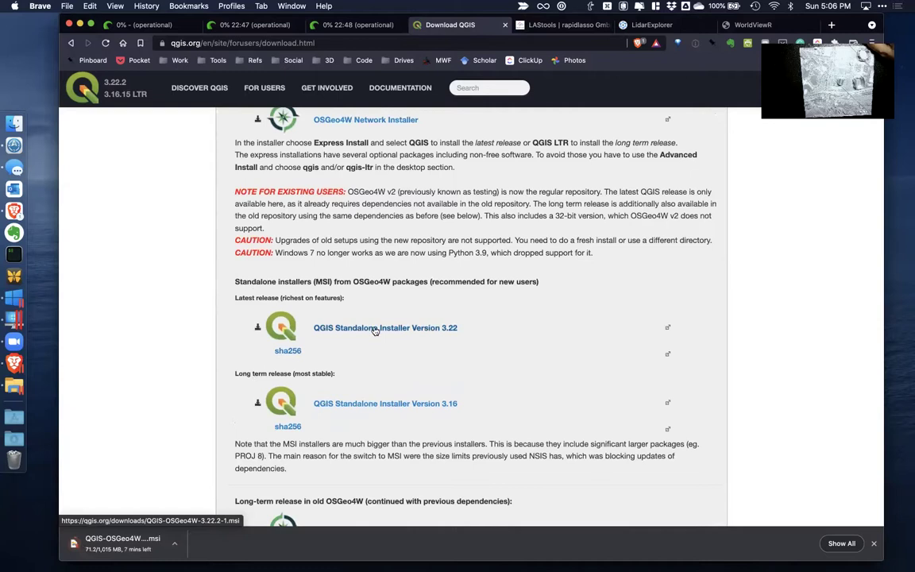
left_click(362, 329)
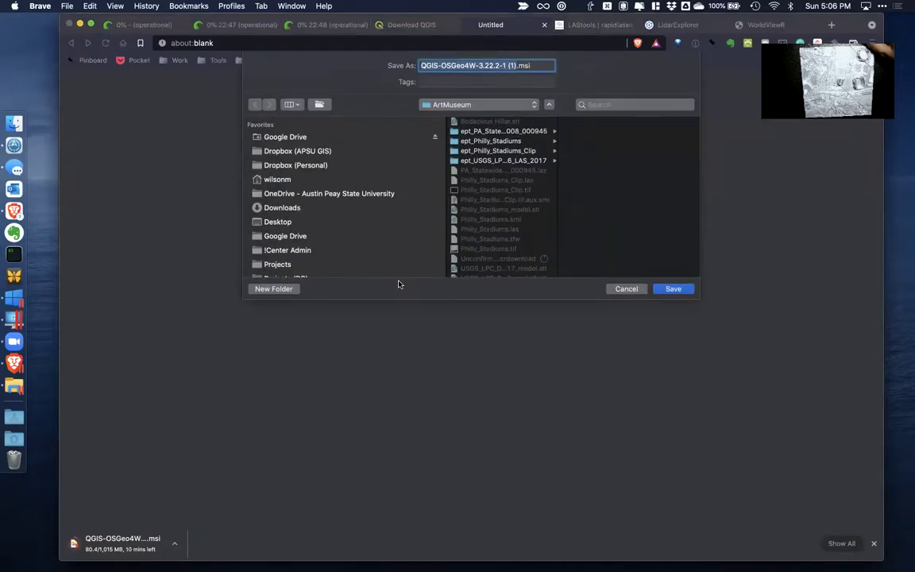
left_click(671, 289)
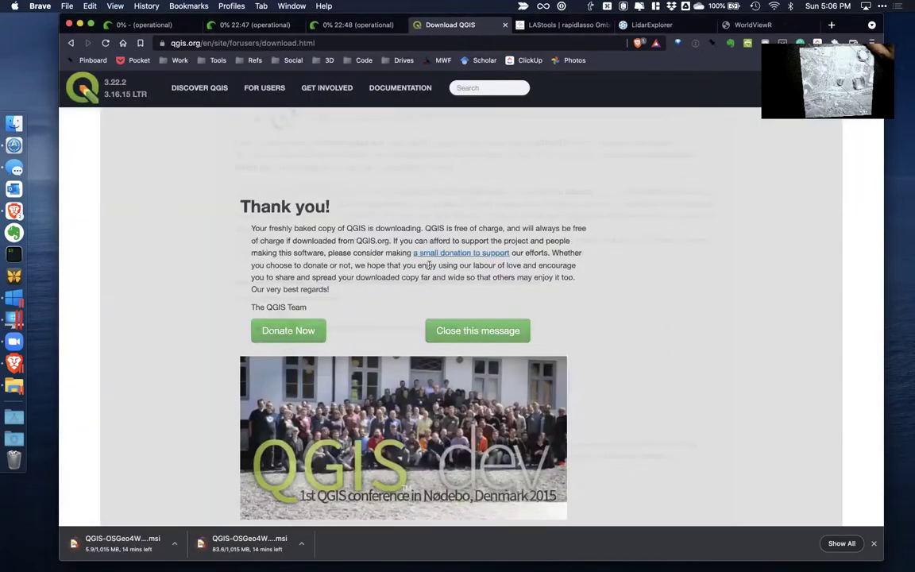
Step: Switch to the Windows desktop and launch QGIS Desktop 3.22.2
key("ctrl+Right")
key("ctrl+Right")
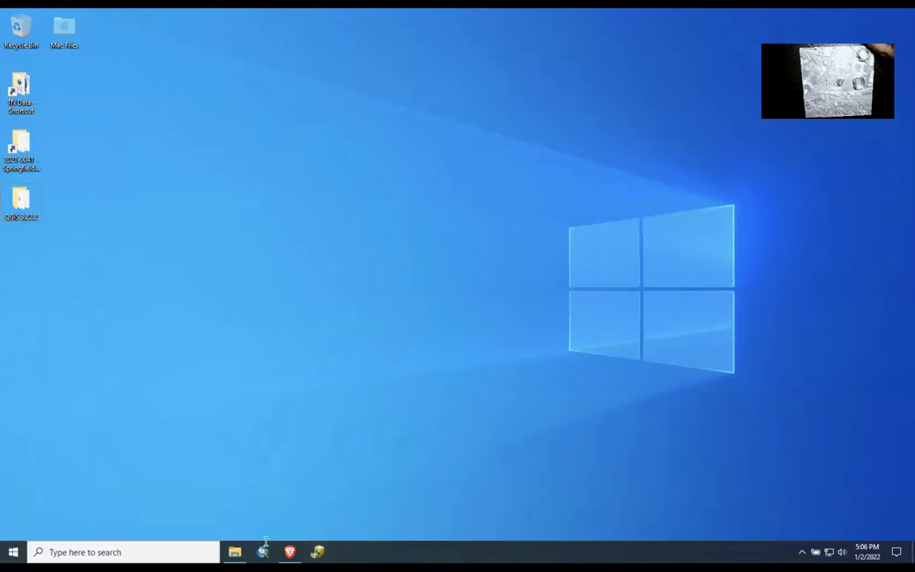
left_click(234, 551)
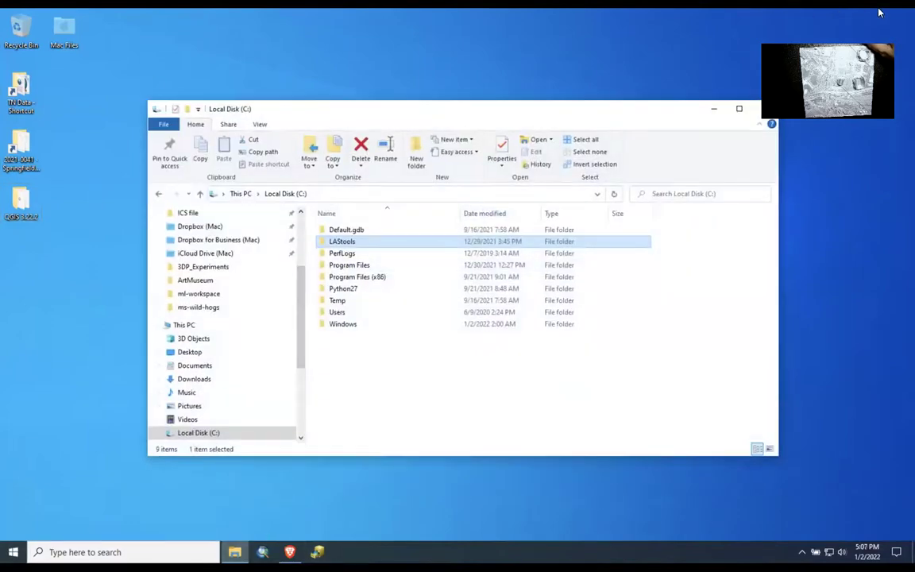
left_click(709, 110)
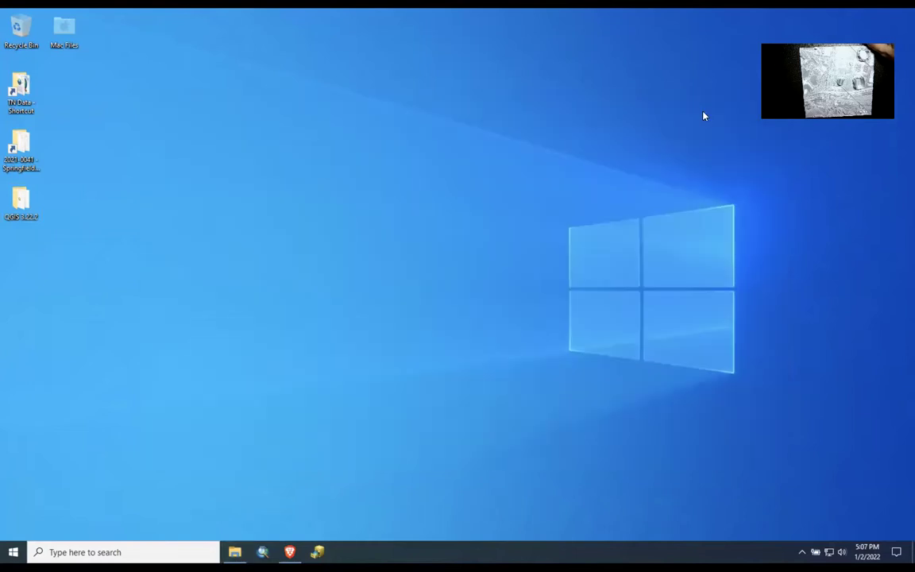
left_click(12, 551)
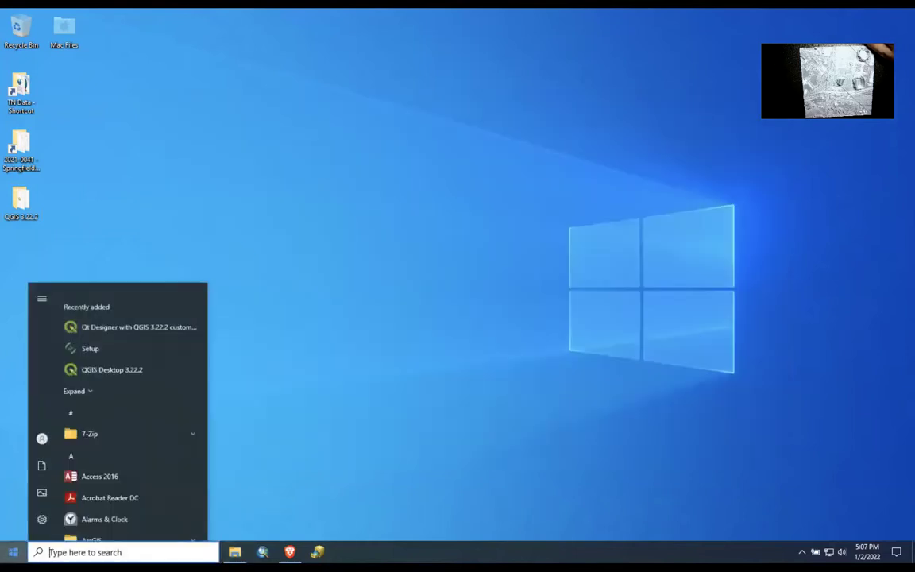
left_click(94, 358)
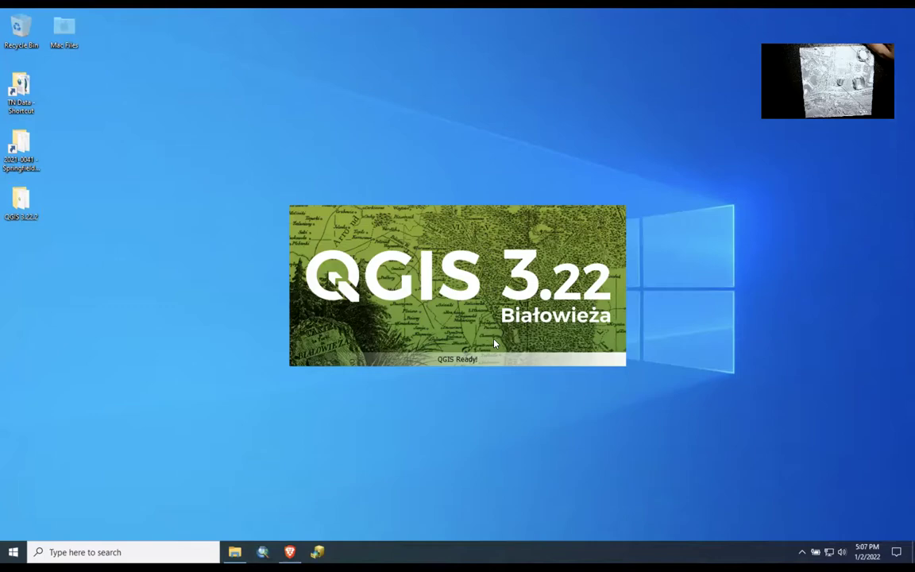
Step: Return to the Brave browser and download LAStools from the rapidlasso page, saving it as LAStools in the ArtMuseum folder
key("ctrl+Left")
key("ctrl+Right")
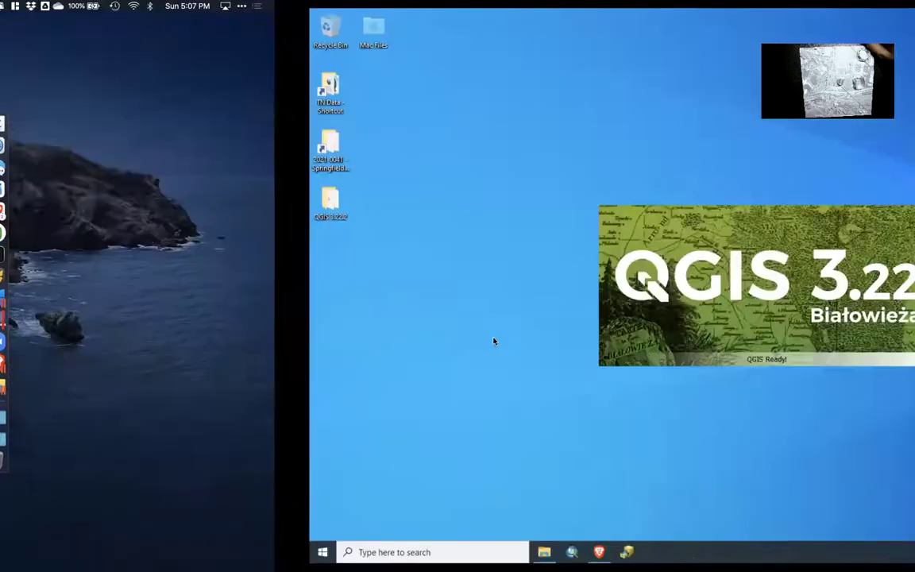
key("ctrl+Left")
key("ctrl+Left")
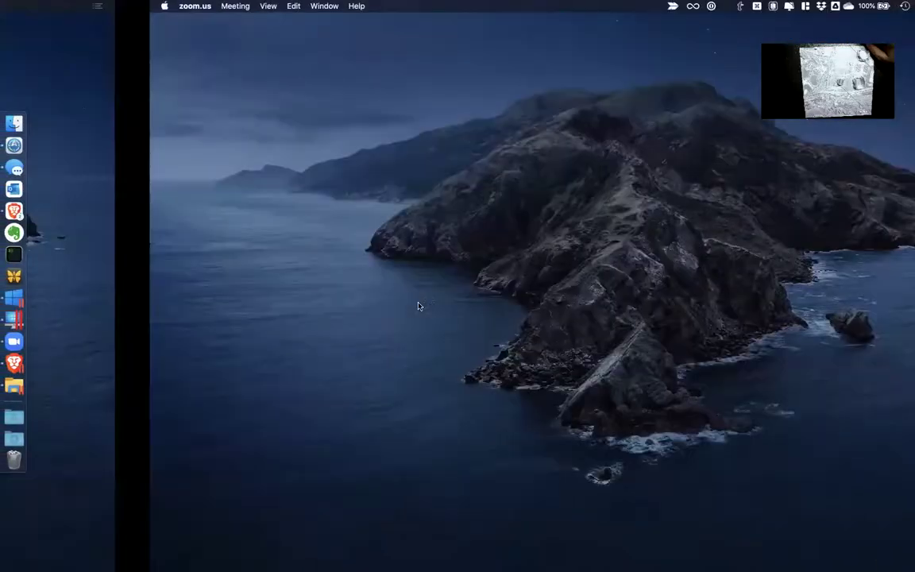
left_click(333, 149)
key("ctrl+Tab")
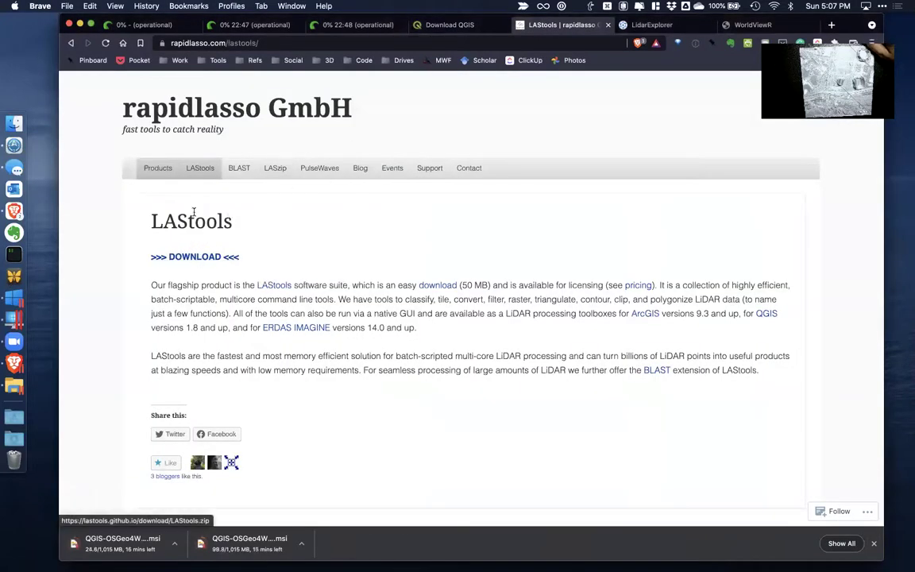
left_click(197, 257)
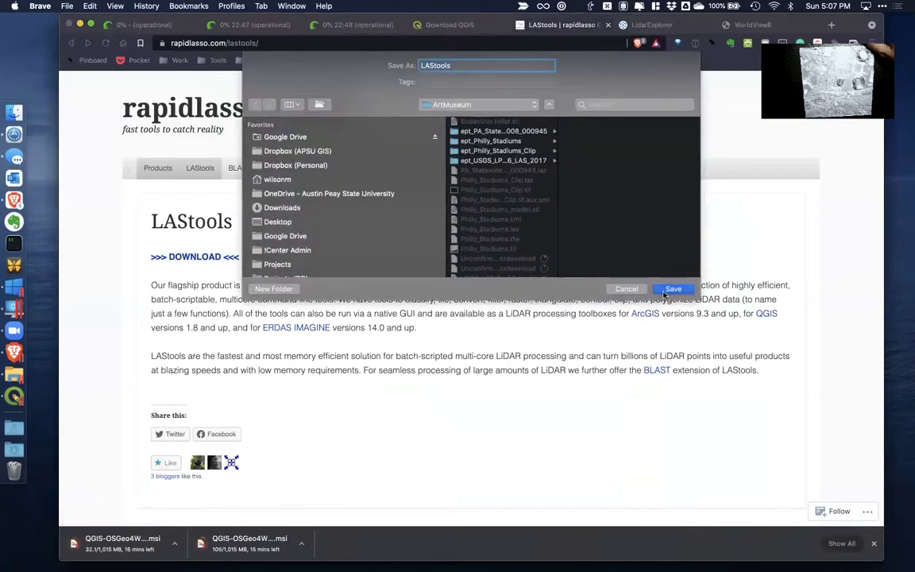
key("Return")
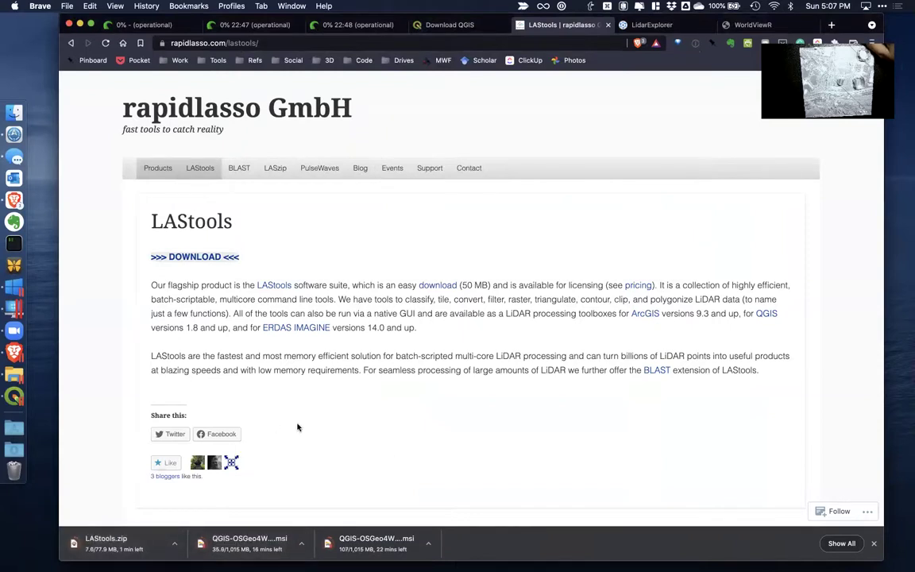
Step: Switch to the Windows desktop, check the LAStools folder on Local Disk (C:), and return to the QGIS window
key("ctrl+Right")
key("ctrl+Right")
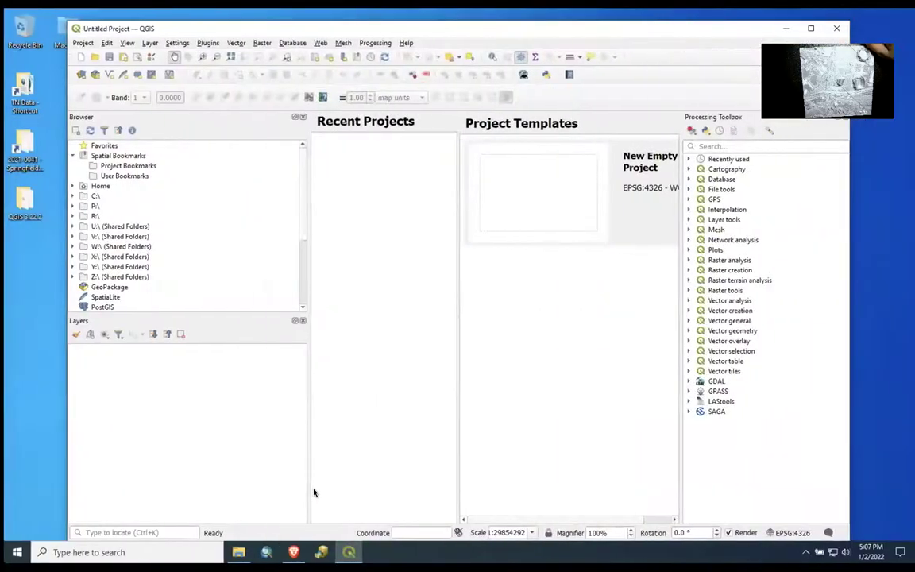
left_click(235, 551)
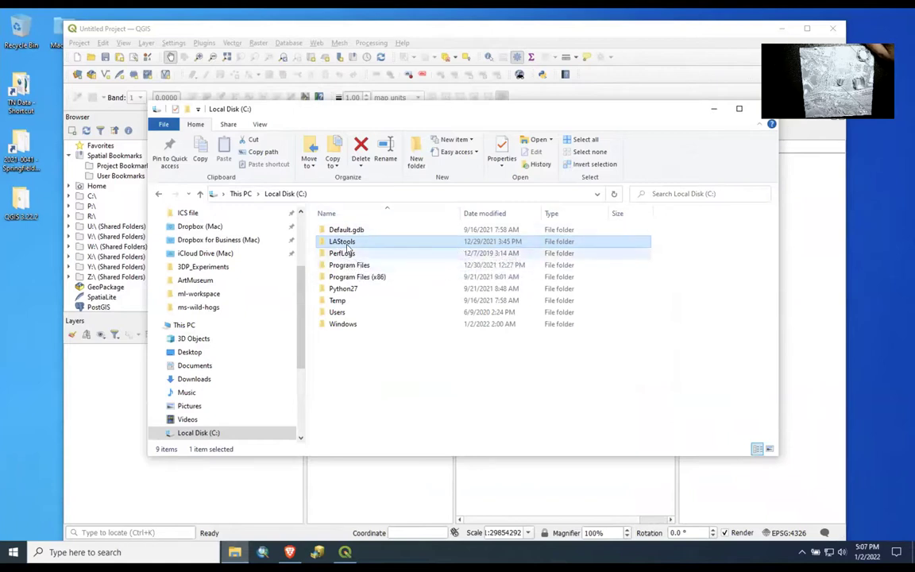
left_click(518, 31)
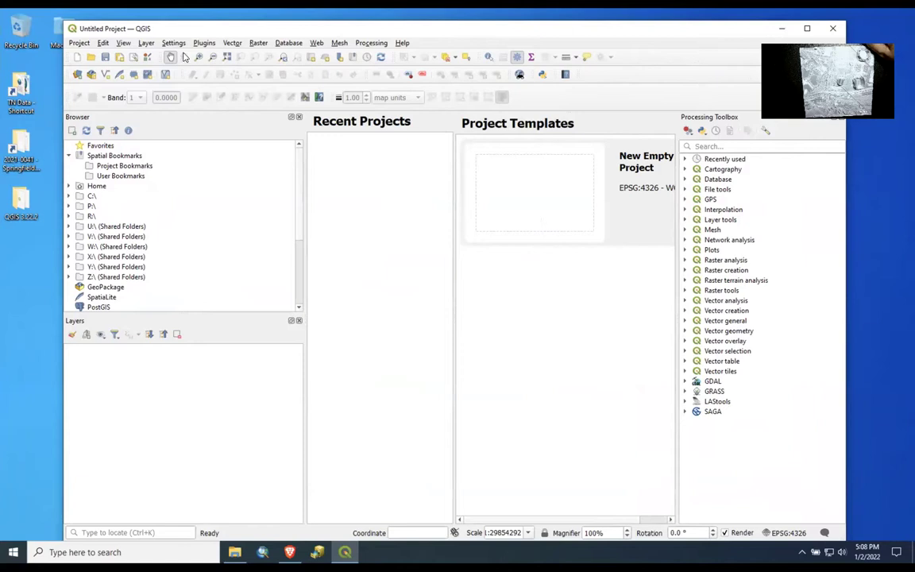
Step: Search all QGIS plugins for "last", view the LAStools plugin's details, and close the plugin manager
left_click(204, 43)
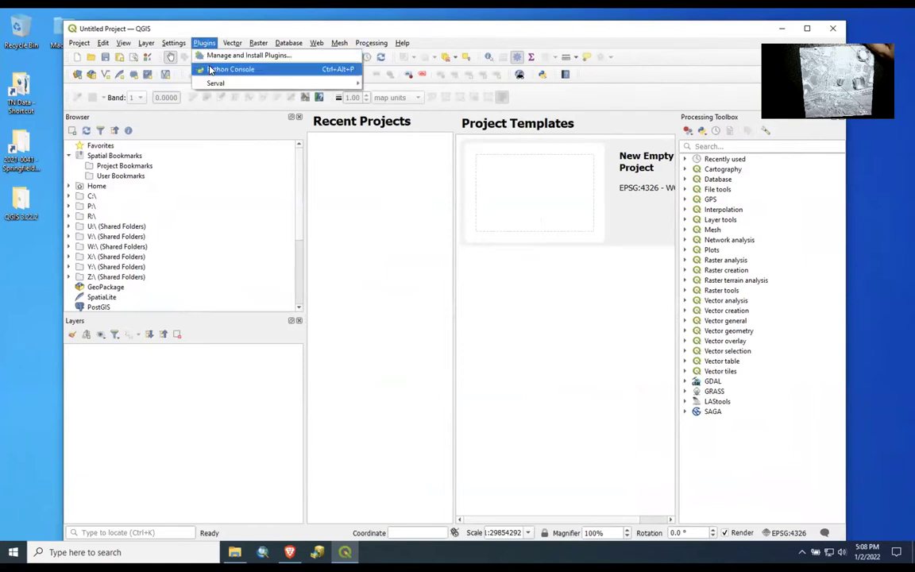
left_click(213, 56)
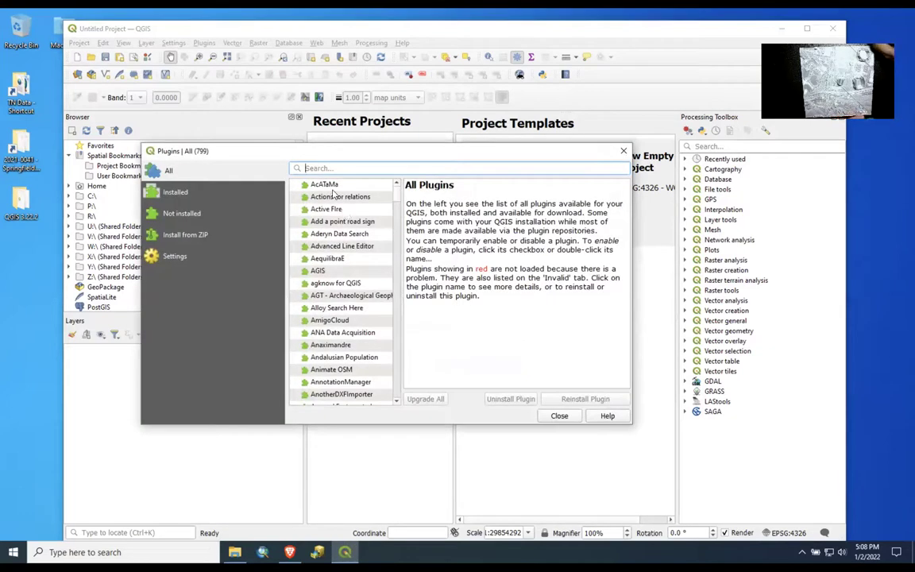
type("last")
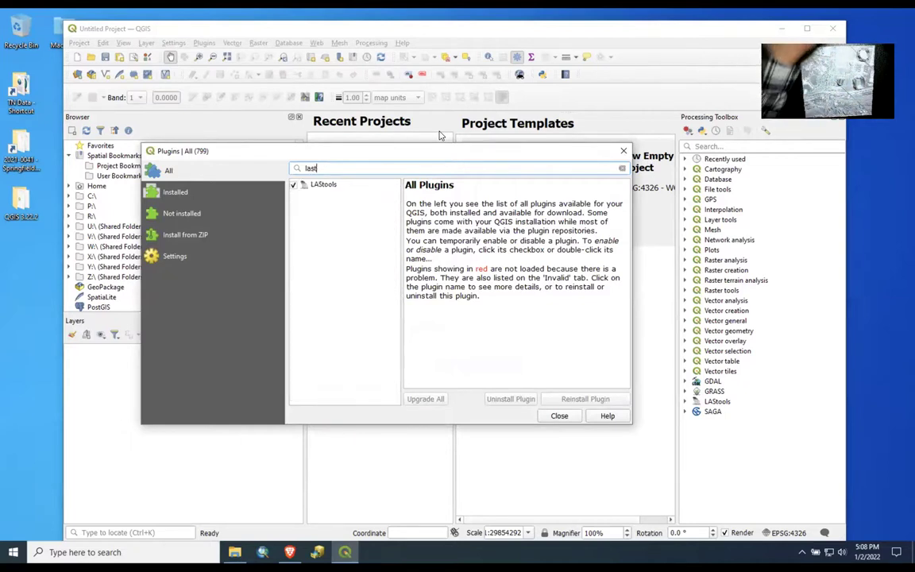
left_click(334, 188)
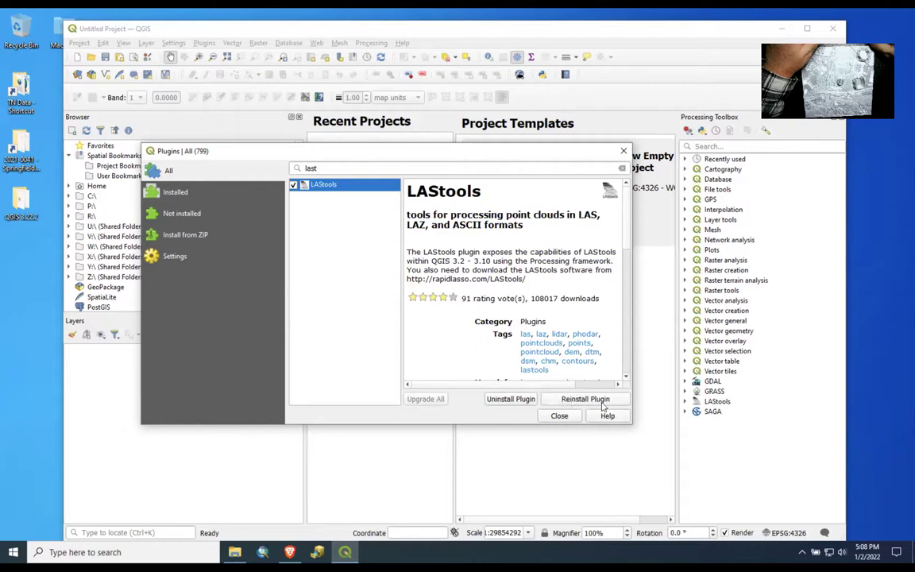
left_click(559, 416)
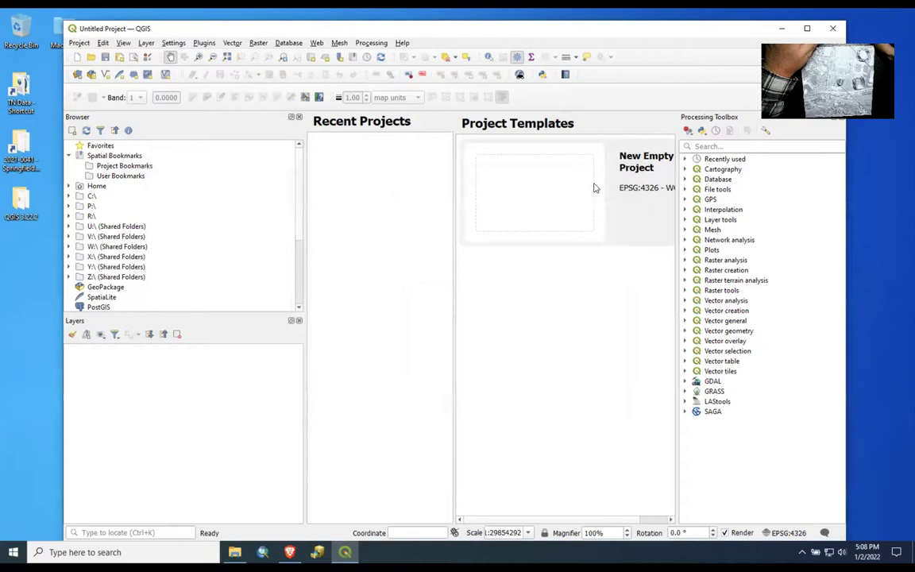
Step: Check the LAStools provider's activation and folder path in the Processing options, and accept the settings
left_click(171, 44)
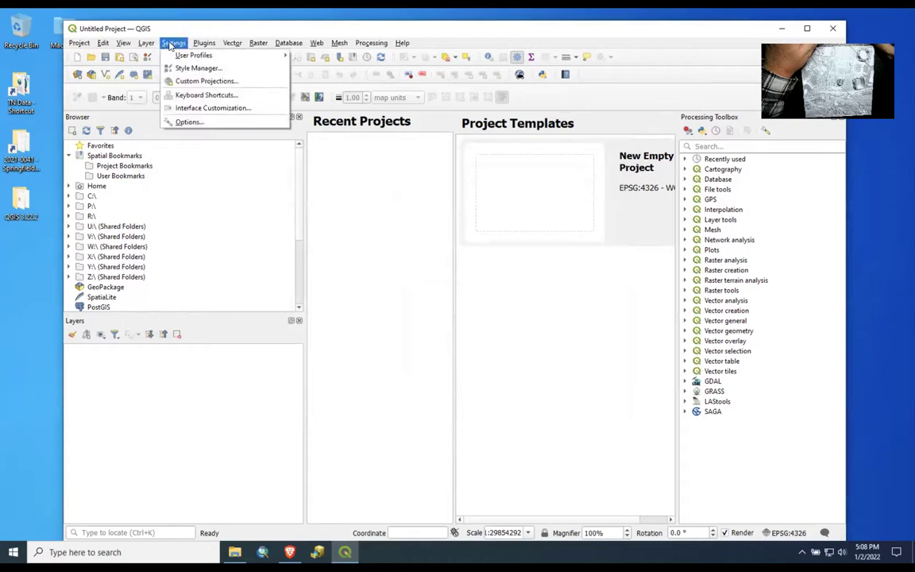
left_click(180, 123)
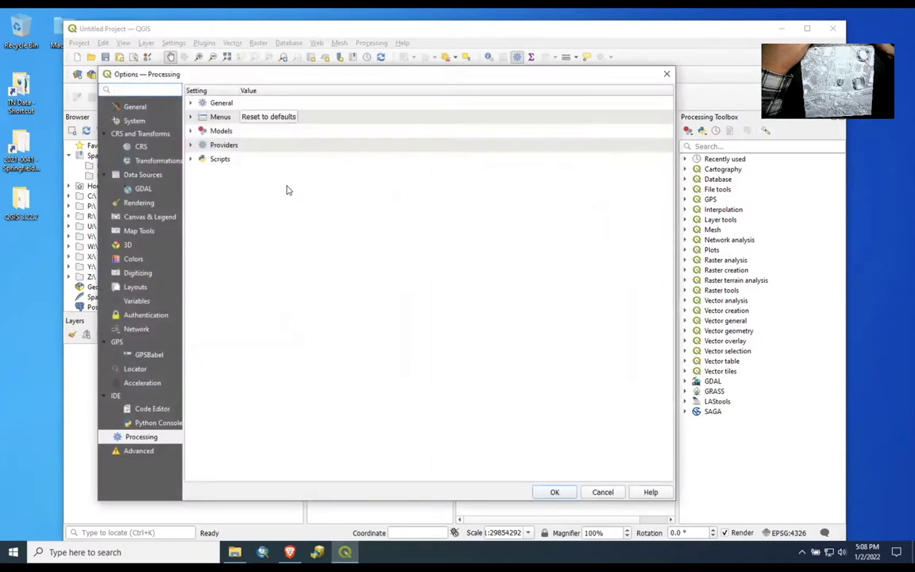
left_click(191, 145)
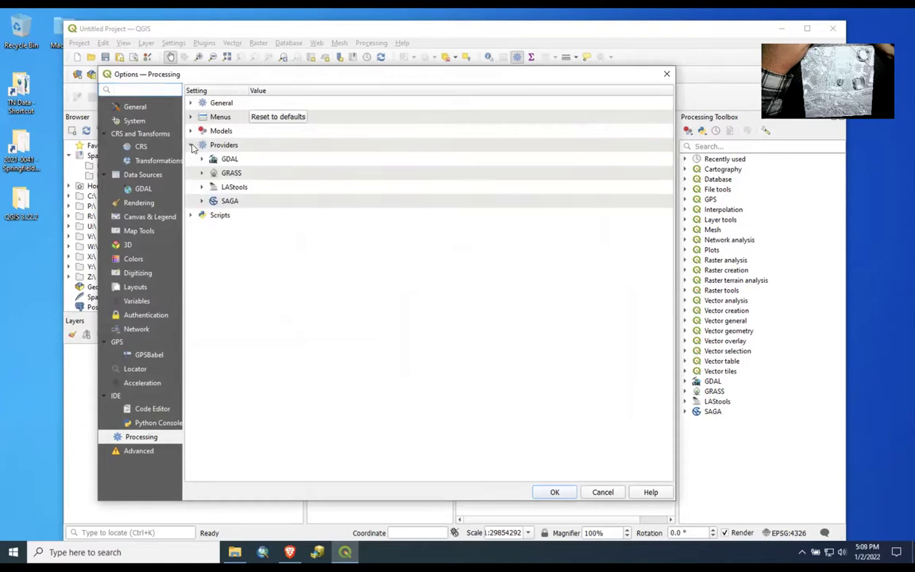
left_click(202, 187)
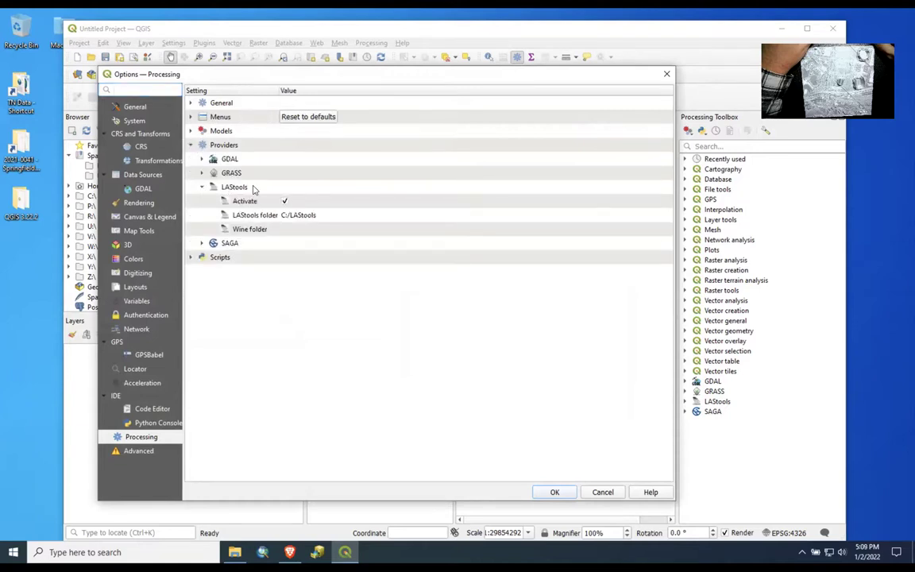
left_click(299, 221)
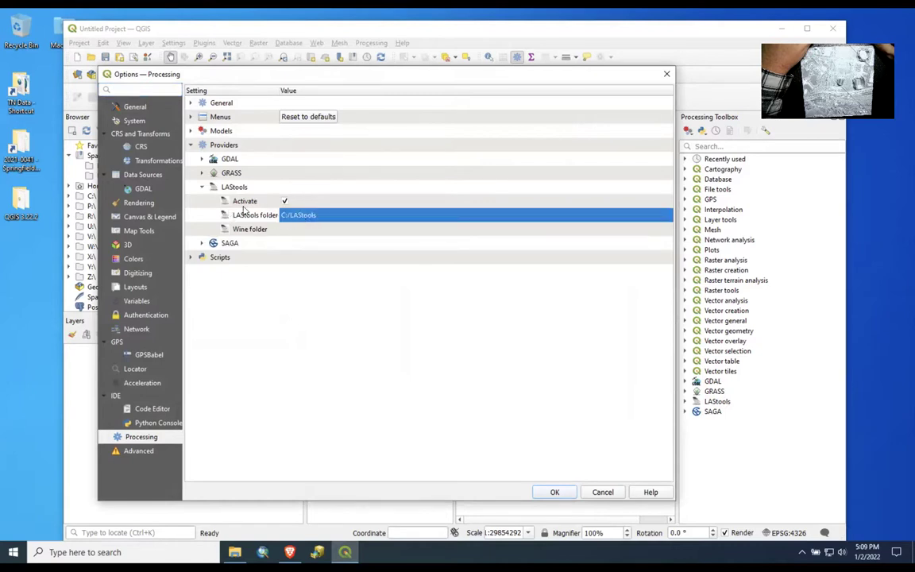
left_click(554, 492)
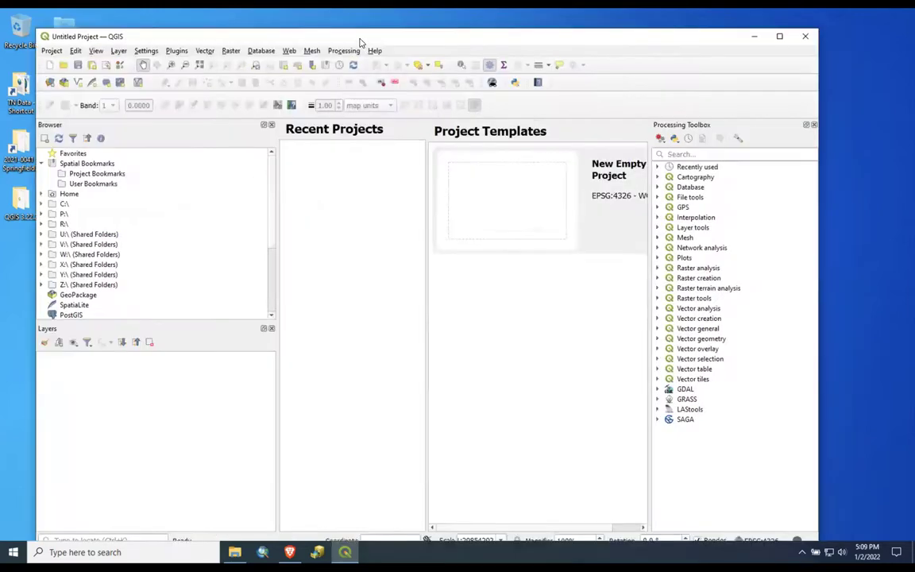
left_click(338, 51)
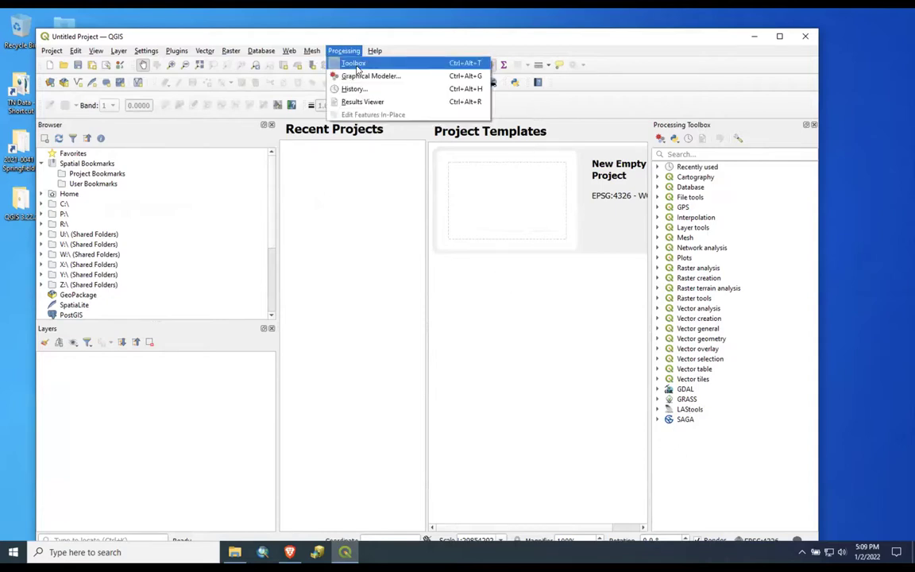
key("Right")
left_click(478, 35)
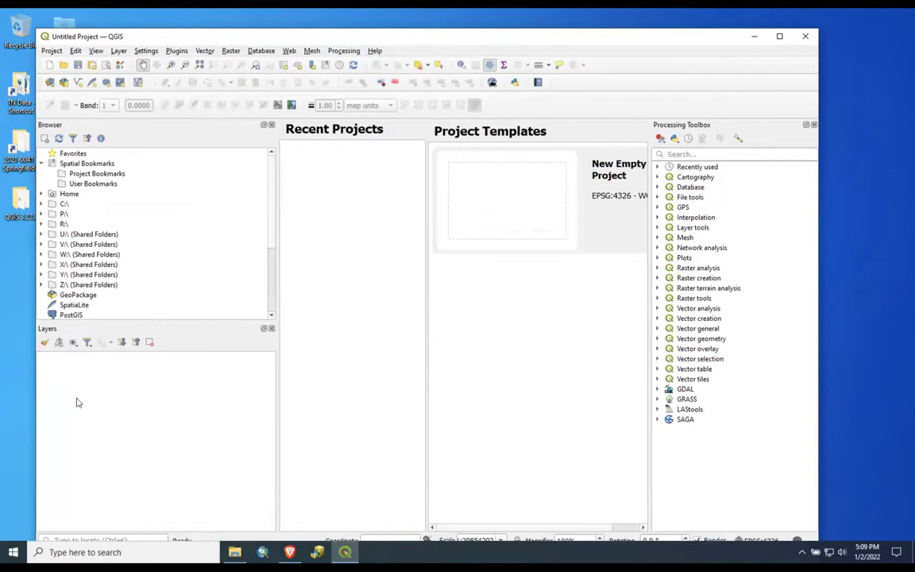
Step: Switch to the Brave browser and open the USGS 3DEP LidarExplorer page
key("ctrl+Left")
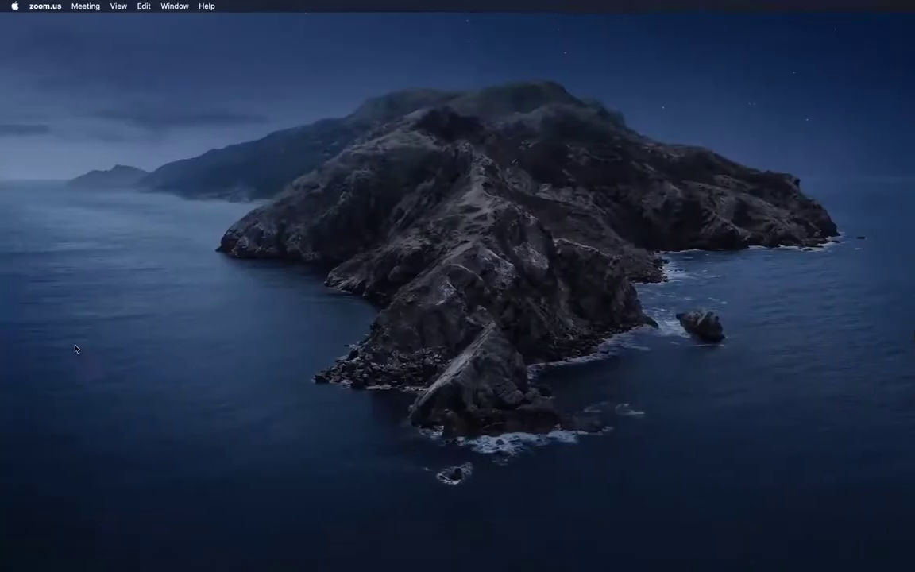
key("ctrl+Left")
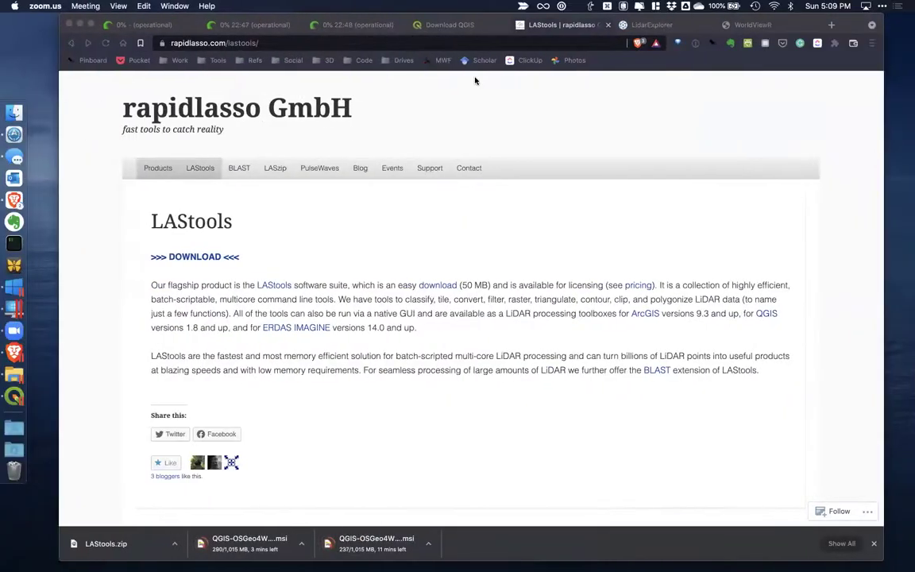
left_click(647, 25)
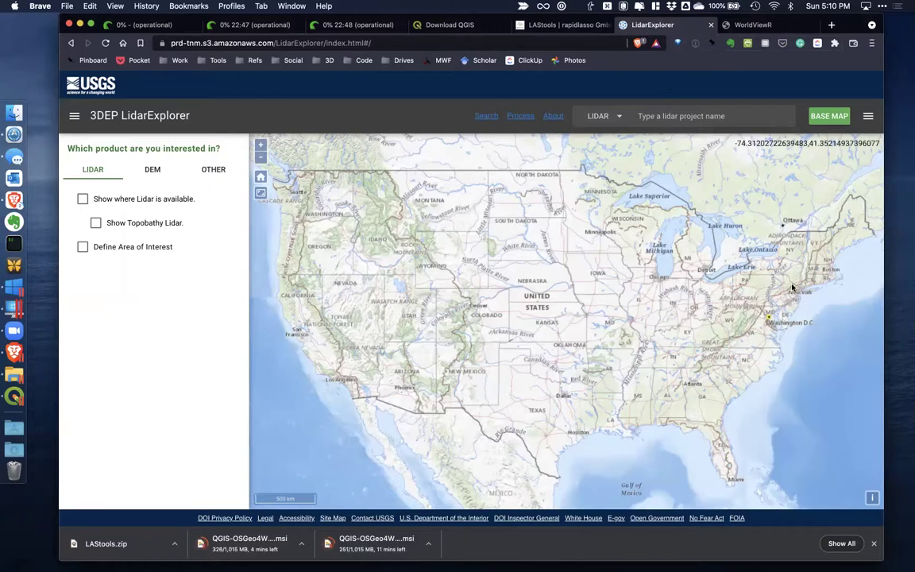
Step: Locate the South Philadelphia sports complex near Pattison Avenue and Broad Street on the LidarExplorer map
scroll(786, 306, "up", 5)
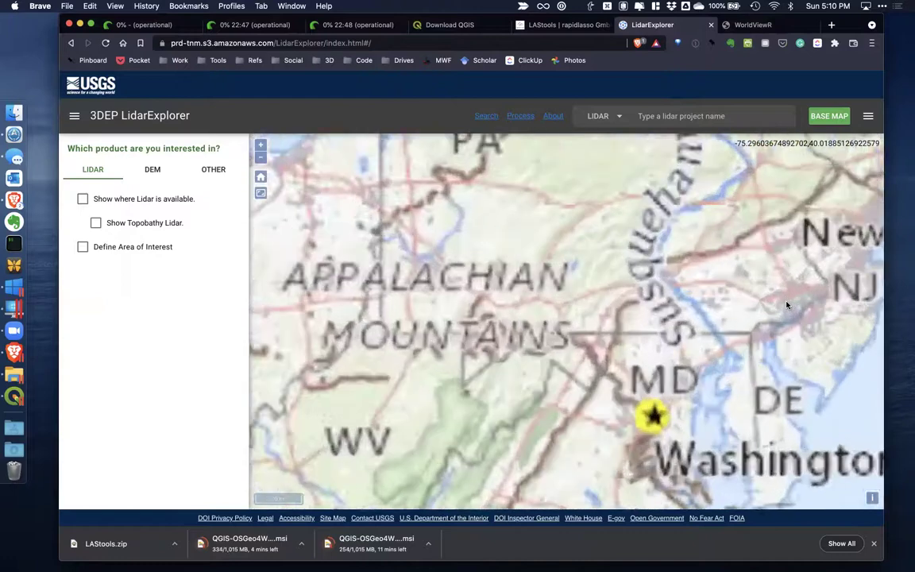
scroll(786, 305, "up", 5)
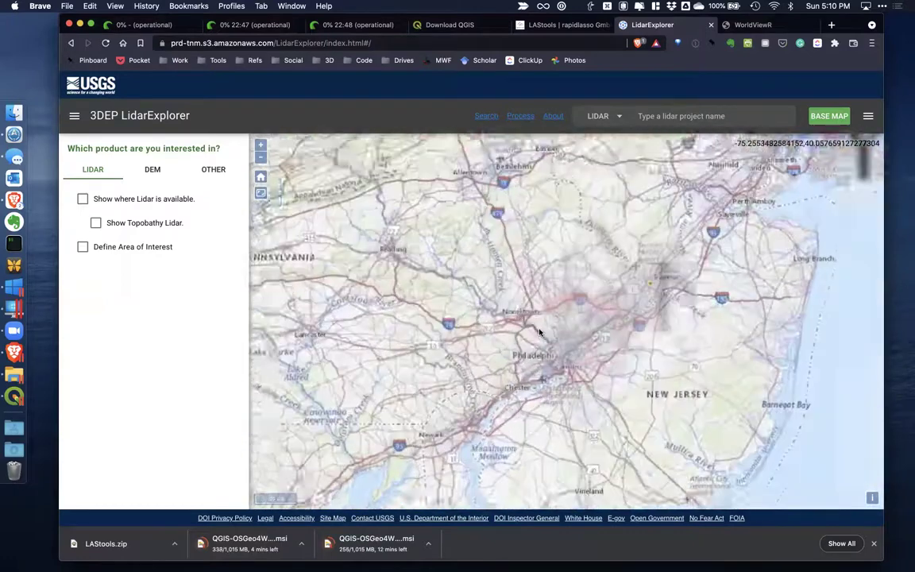
scroll(539, 332, "up", 3)
scroll(543, 243, "up", 5)
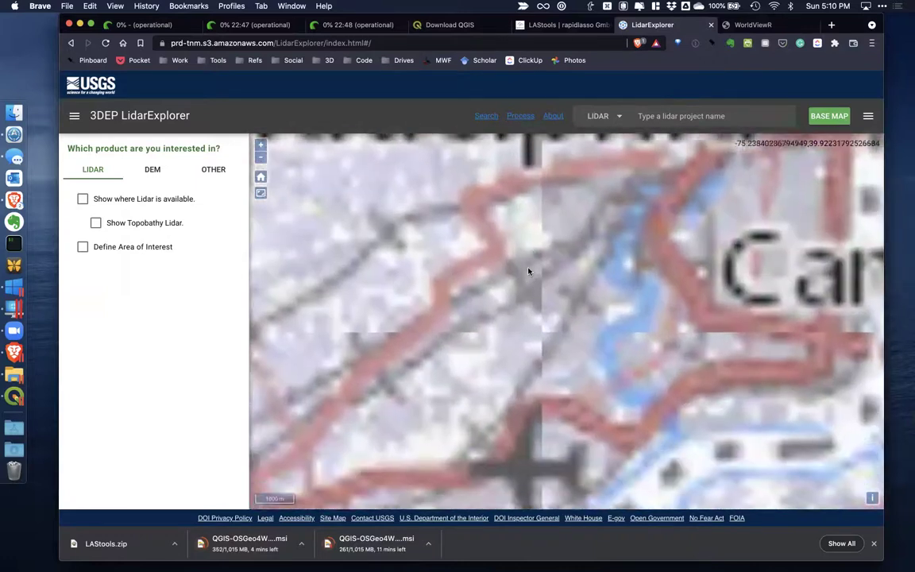
scroll(526, 270, "down", 3)
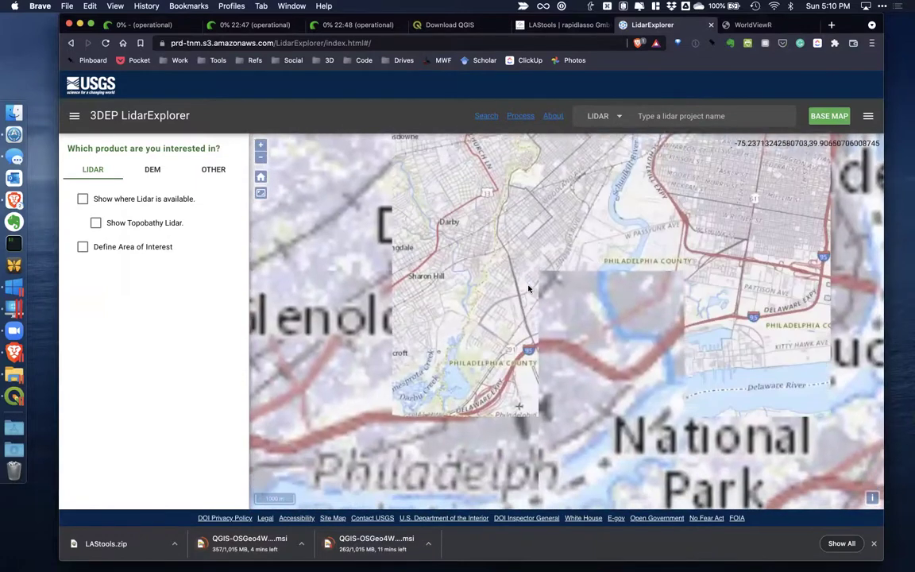
left_click_drag(526, 321, 558, 286)
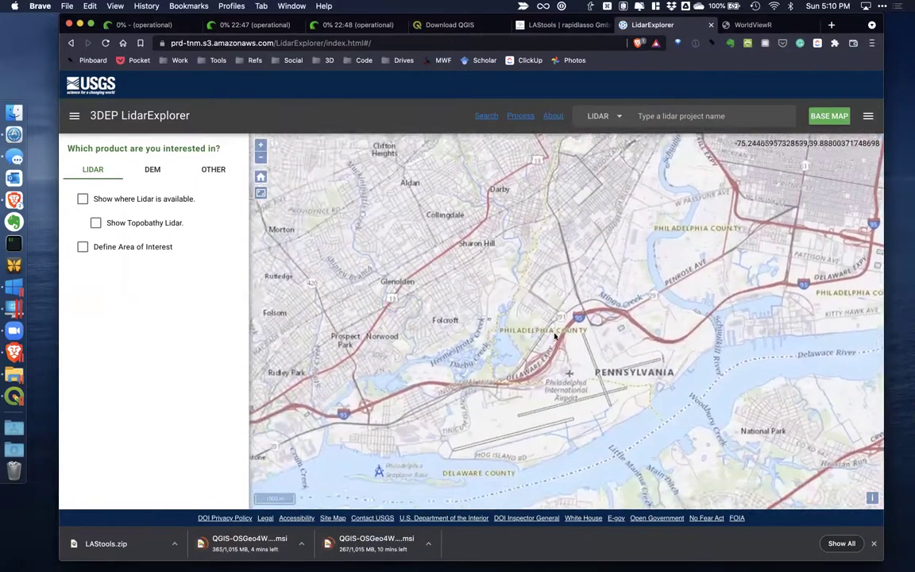
left_click_drag(590, 327, 490, 384)
left_click_drag(611, 247, 537, 341)
left_click_drag(474, 384, 443, 374)
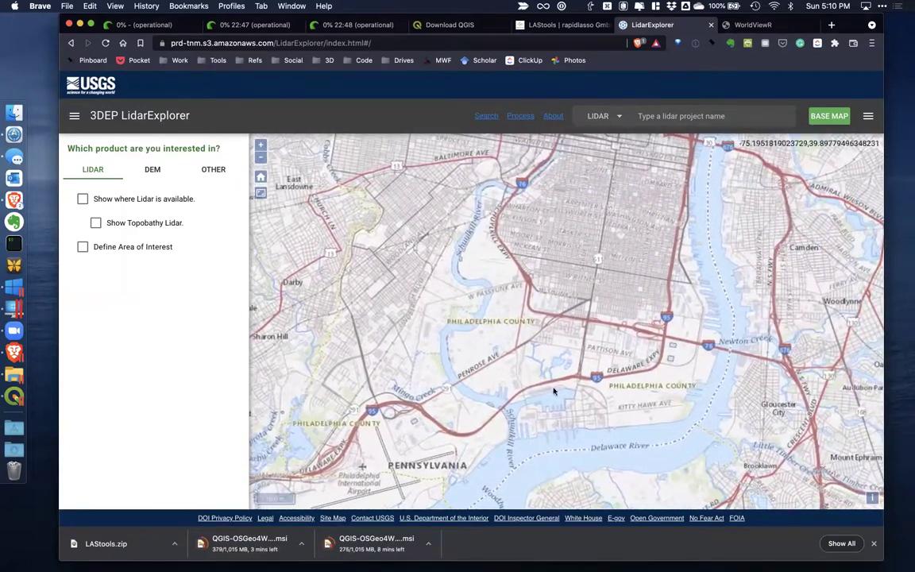
scroll(553, 391, "up", 2)
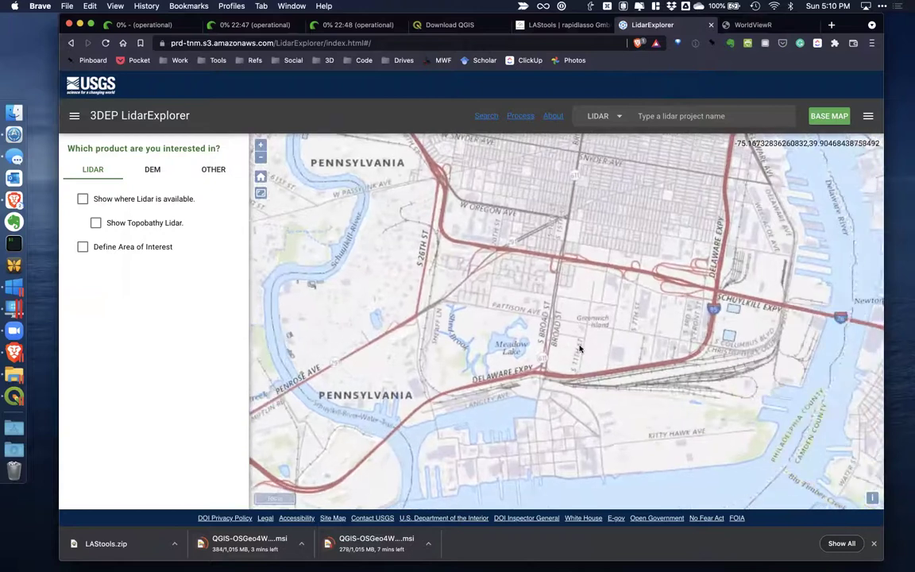
scroll(572, 354, "up", 2)
left_click_drag(664, 343, 568, 329)
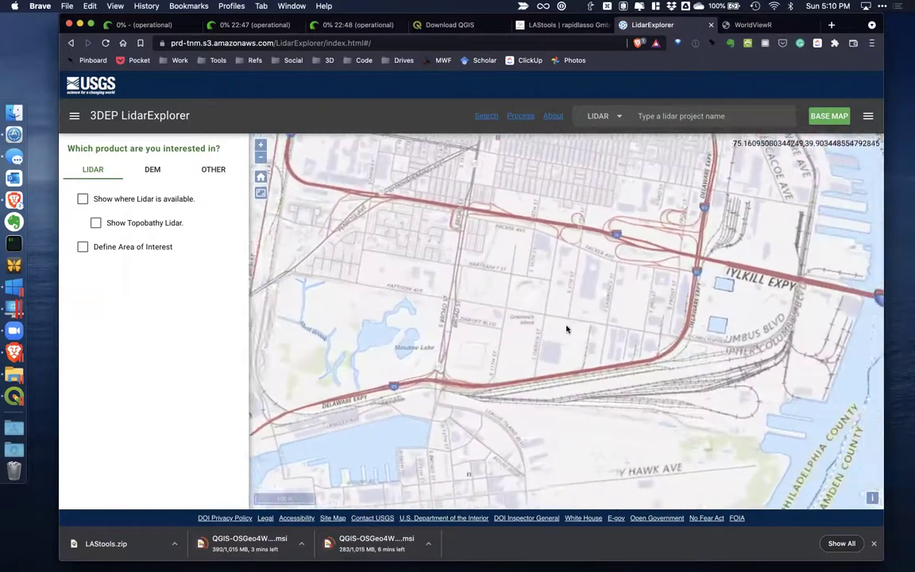
left_click_drag(549, 365, 580, 368)
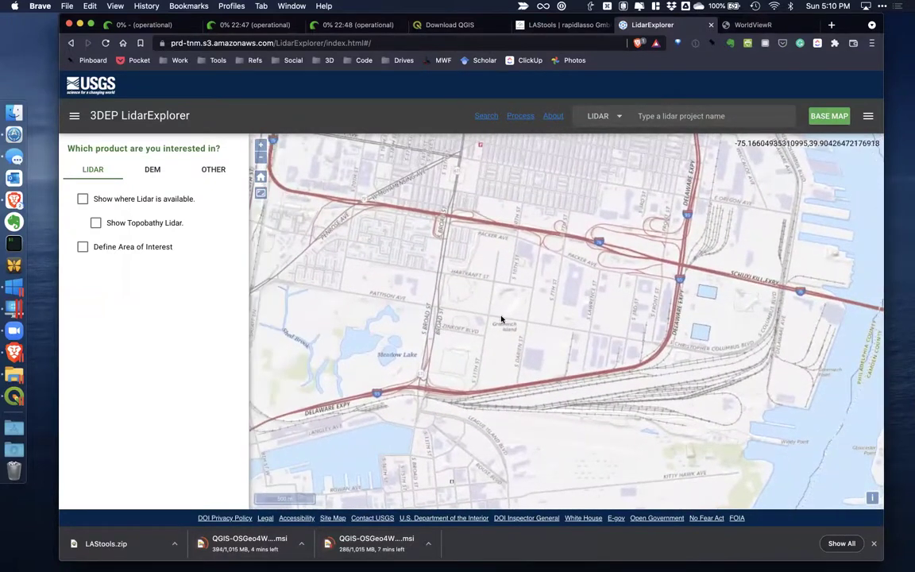
scroll(501, 320, "up", 2)
scroll(558, 378, "down", 2)
left_click_drag(554, 377, 586, 369)
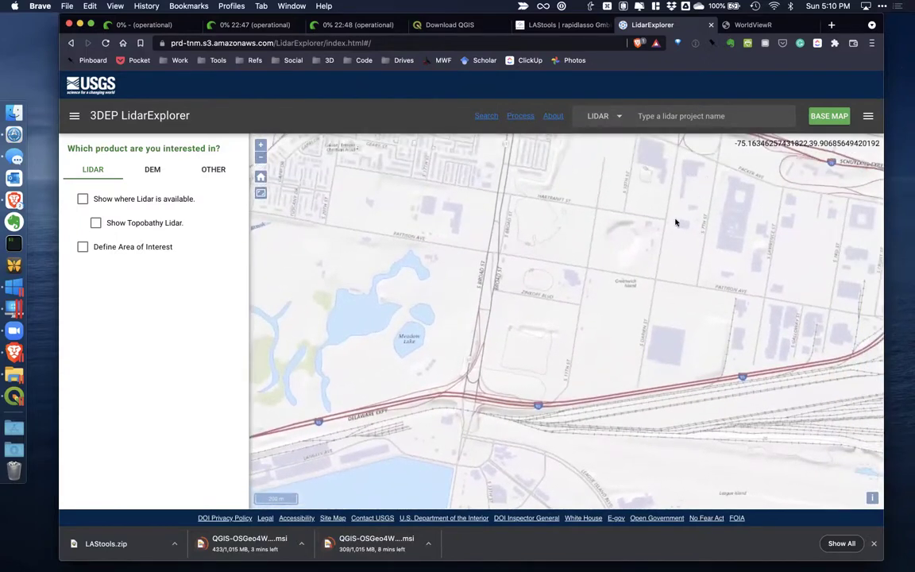
left_click_drag(676, 222, 649, 229)
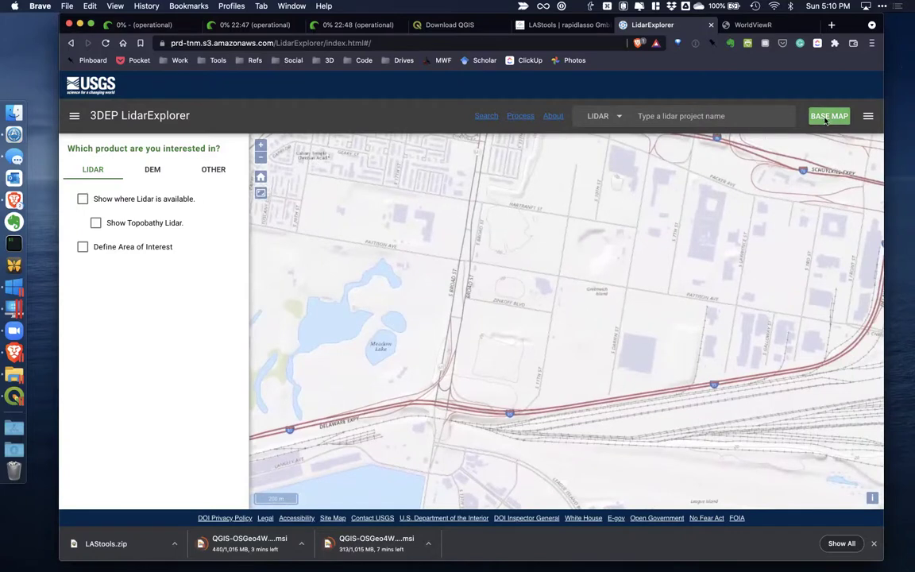
Step: Change the base map to USGS Imagery Only, and switch it to USGS Imagery Topo
left_click(825, 120)
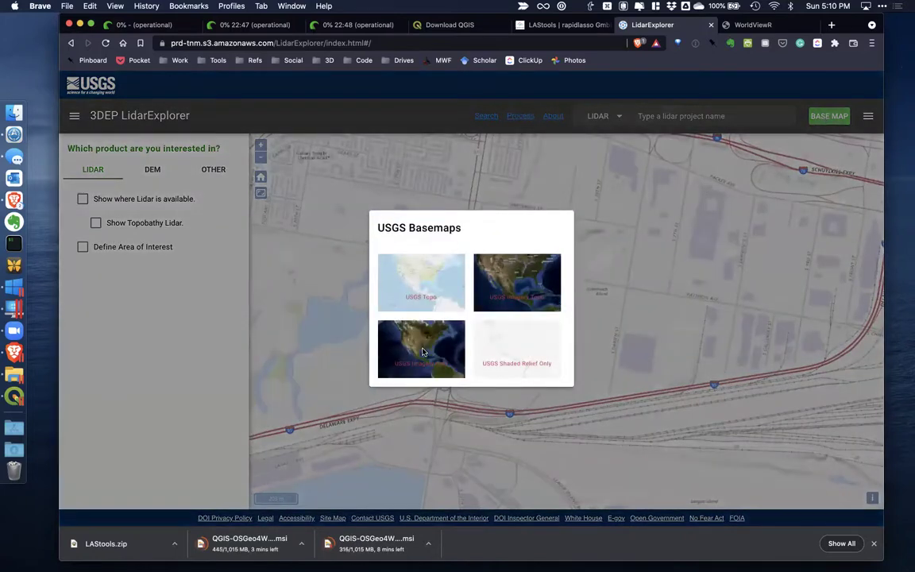
left_click(423, 352)
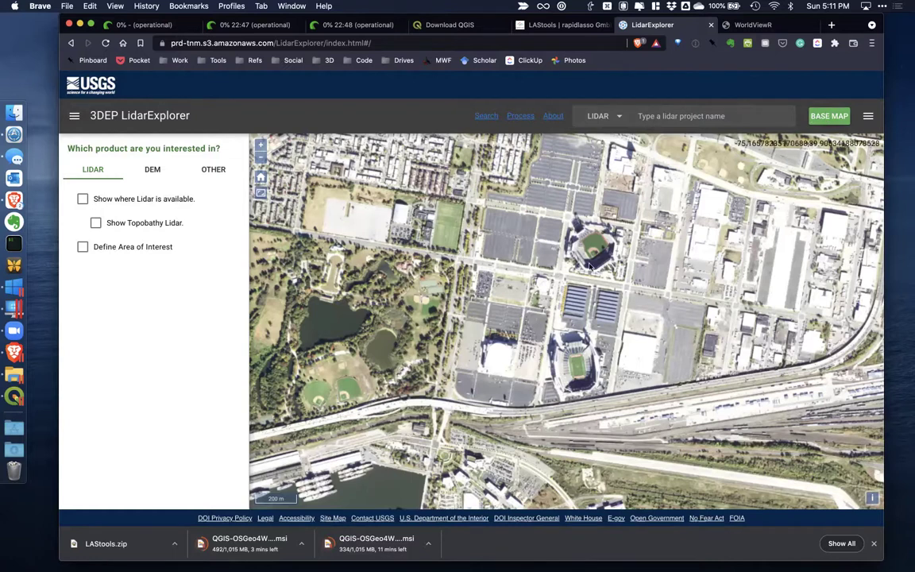
left_click(829, 117)
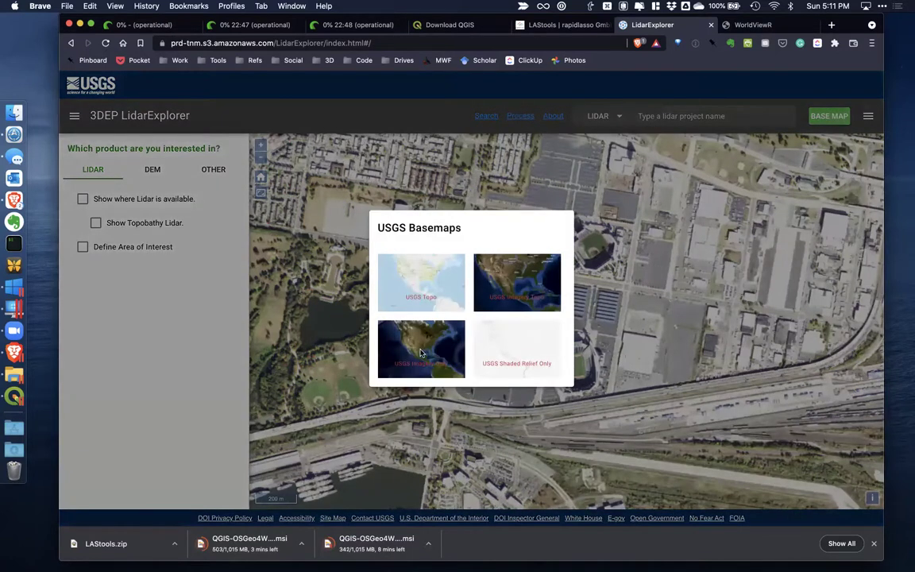
left_click(511, 288)
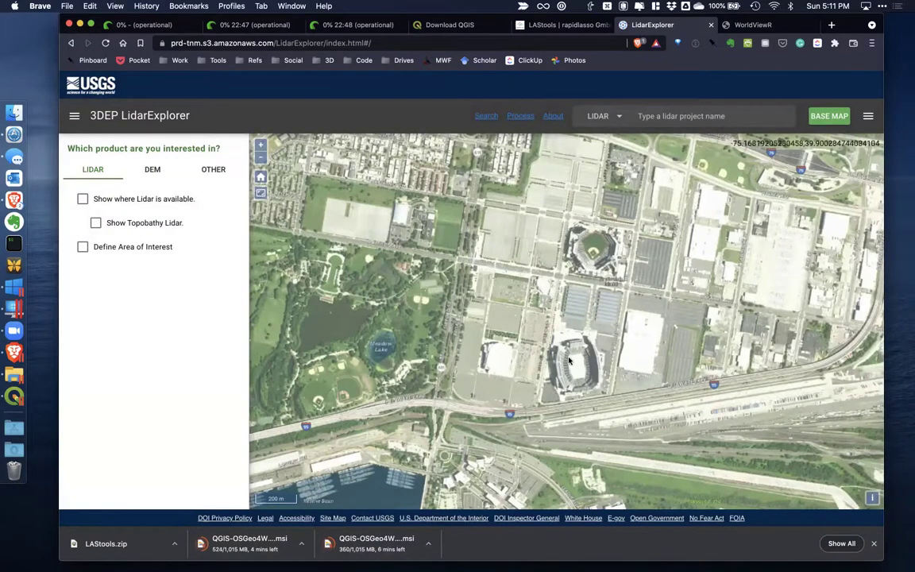
key("Right")
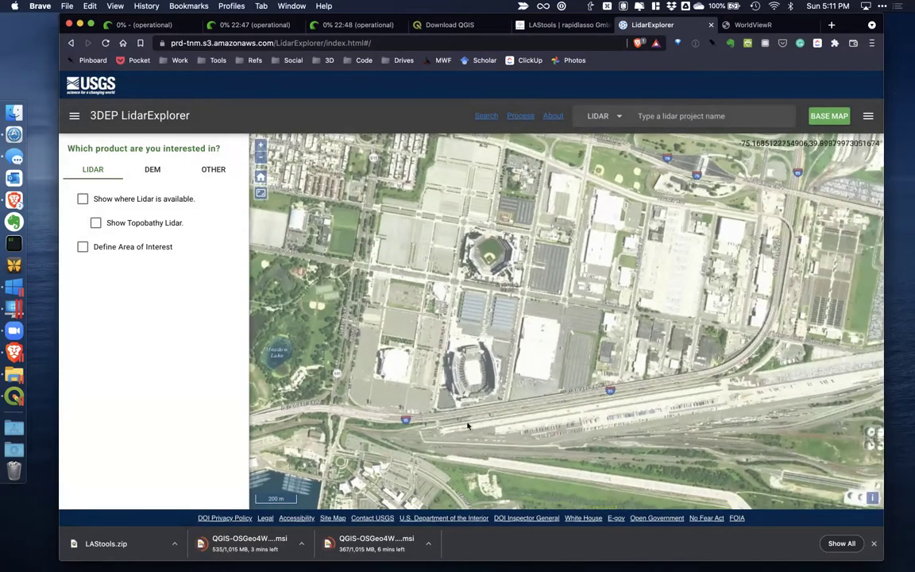
Step: Display where lidar is available and define a rectangular area of interest of about 0.6 square miles around the stadiums
left_click(82, 199)
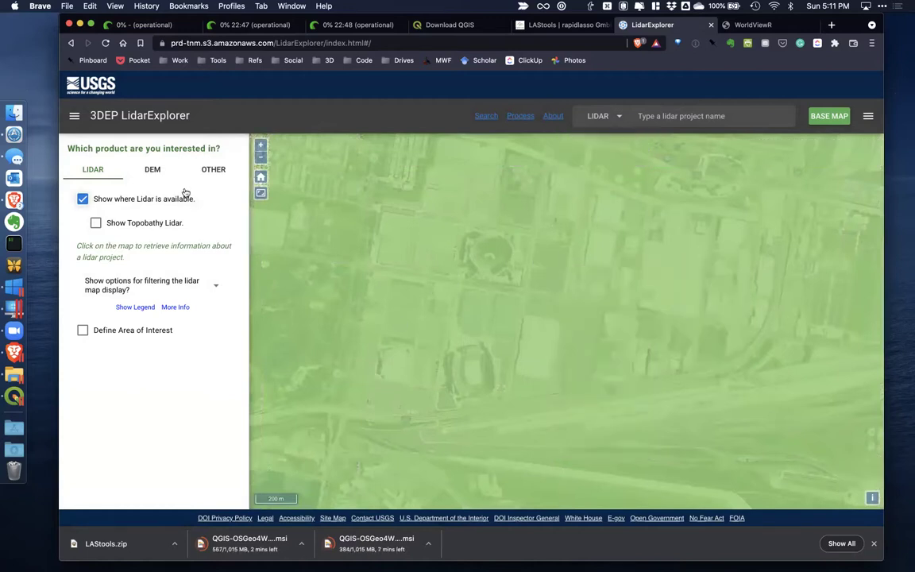
left_click(308, 206)
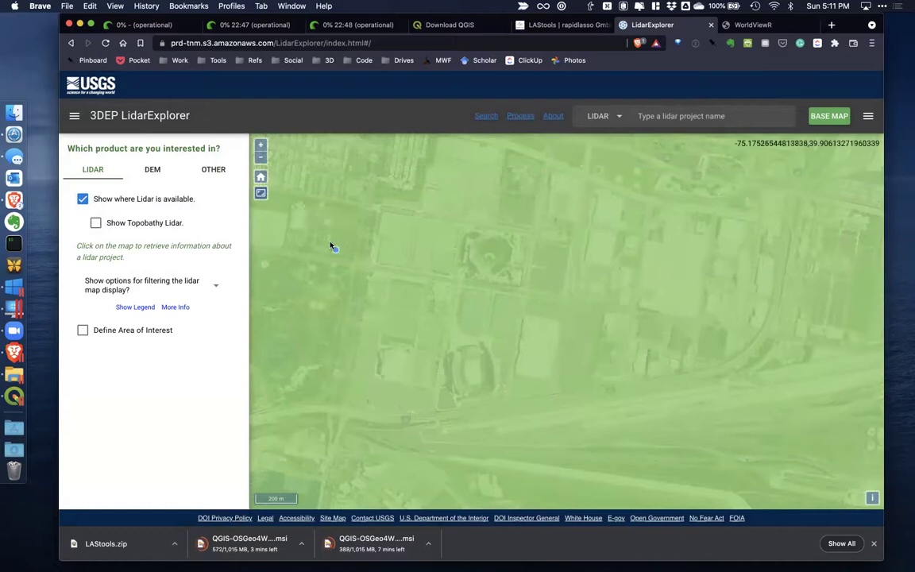
left_click(347, 213)
mouse_move(340, 216)
left_mouse_down()
mouse_move(376, 231)
mouse_move(474, 312)
mouse_move(370, 214)
mouse_move(465, 272)
left_mouse_up()
left_click_drag(601, 395, 645, 451)
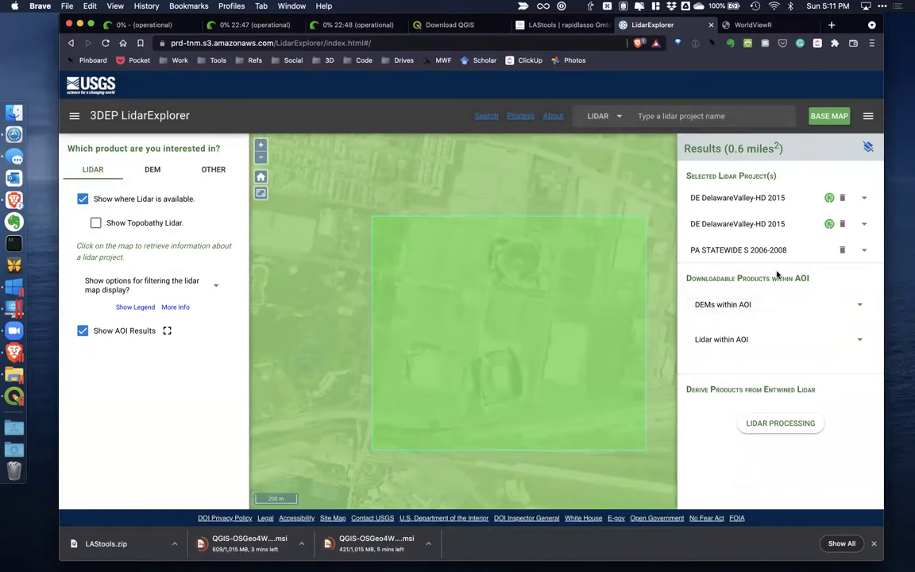
Step: List the Lidar Point Cloud products within the AOI and download DE DelawareValley-HD 2015 18SVK484416 LAS 2017 to the ArtMuseum folder
left_click(724, 340)
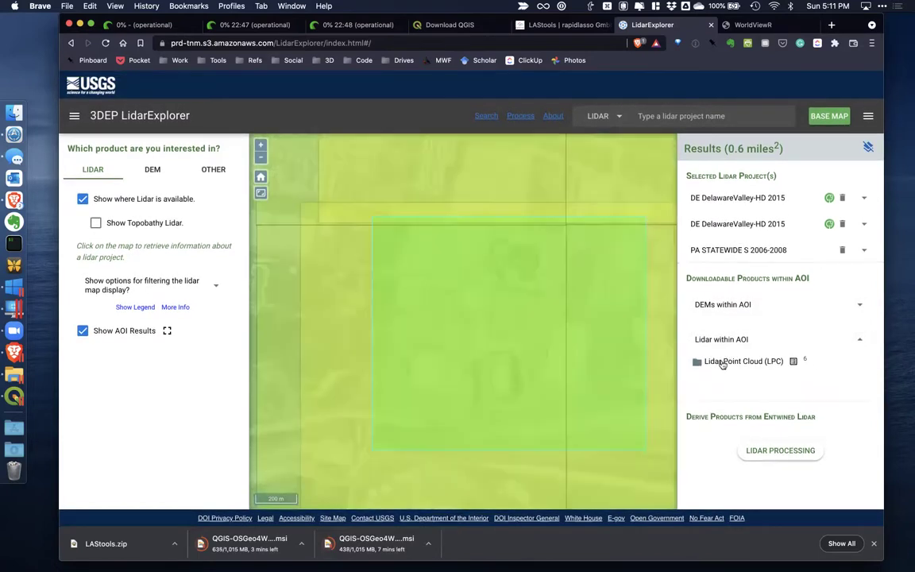
left_click(719, 362)
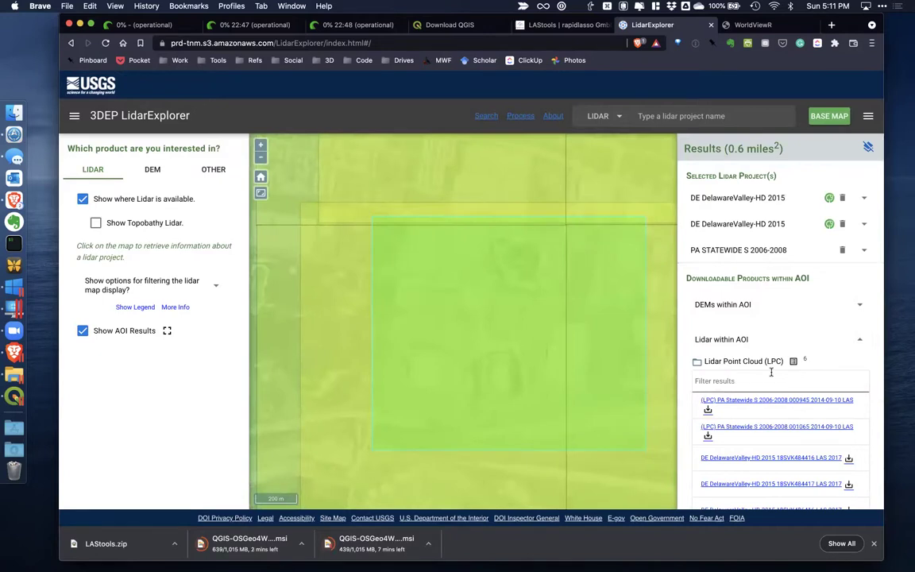
scroll(770, 372, "down", 3)
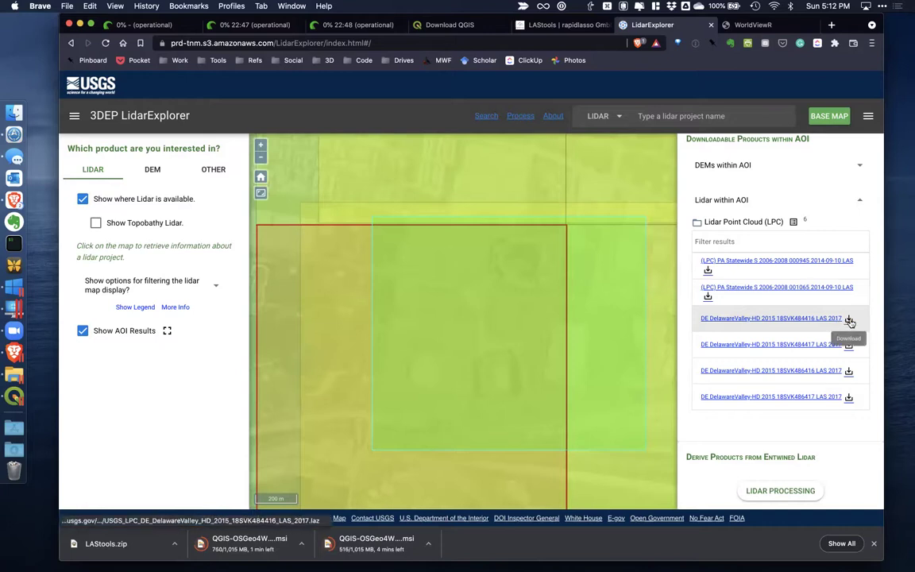
left_click(776, 288)
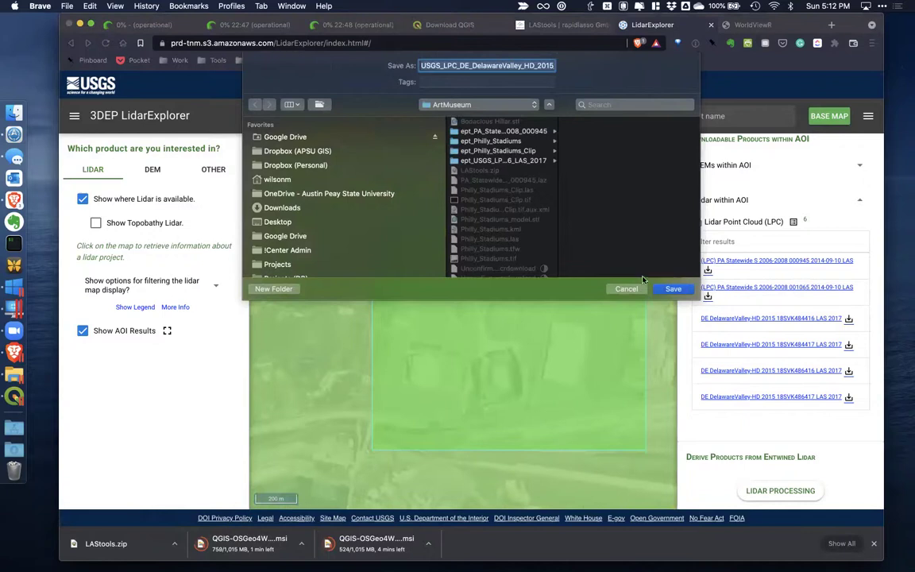
left_click(672, 289)
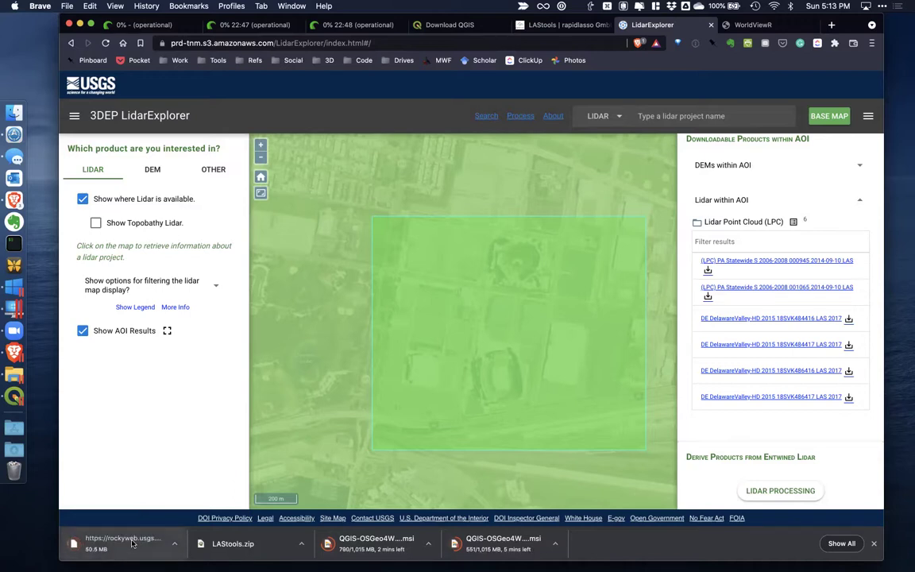
Step: Switch to QGIS and add the USGS_LPC_DE_DelawareValley_HD_2015_18SVK484416_LAS_2017 point cloud from the ArtMuseum download folder to the map
key("ctrl+Right")
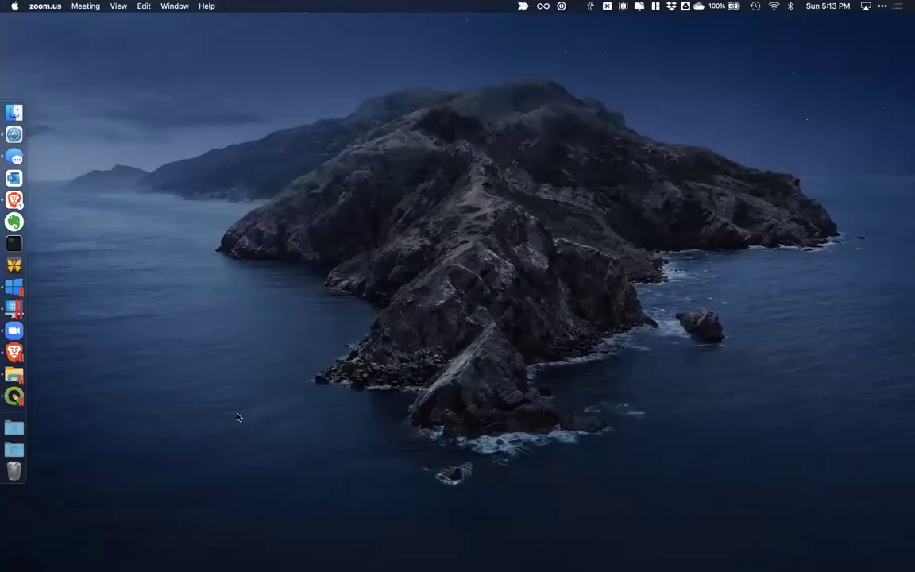
key("ctrl+Right")
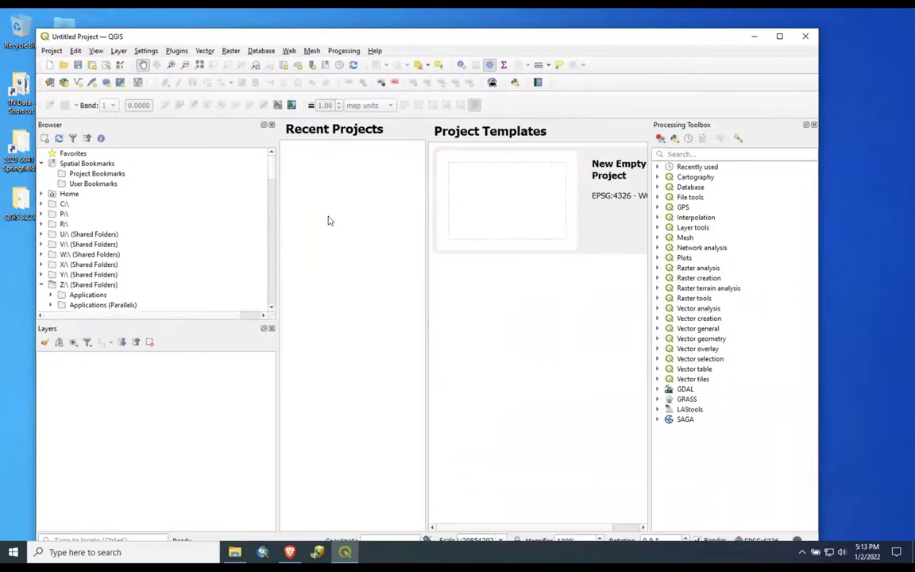
scroll(273, 171, "down", 3)
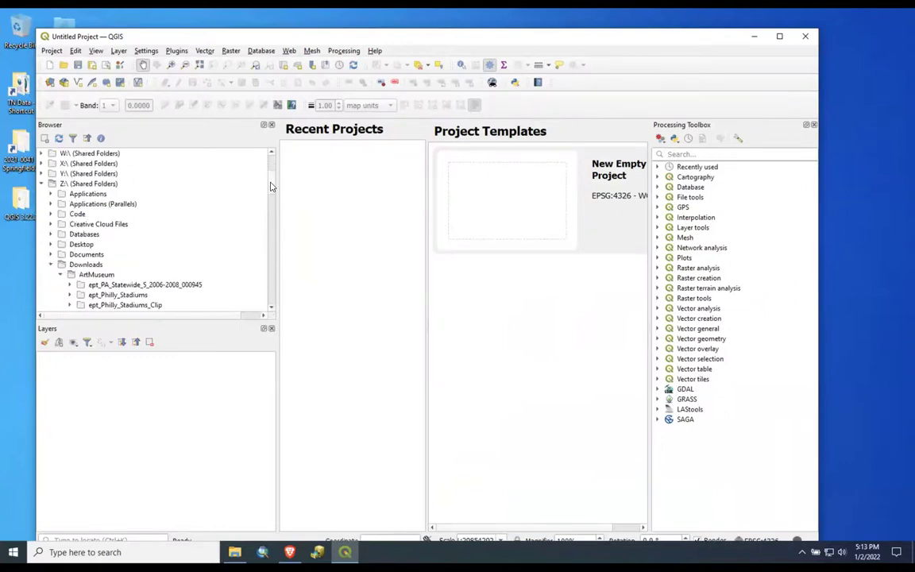
scroll(267, 191, "down", 5)
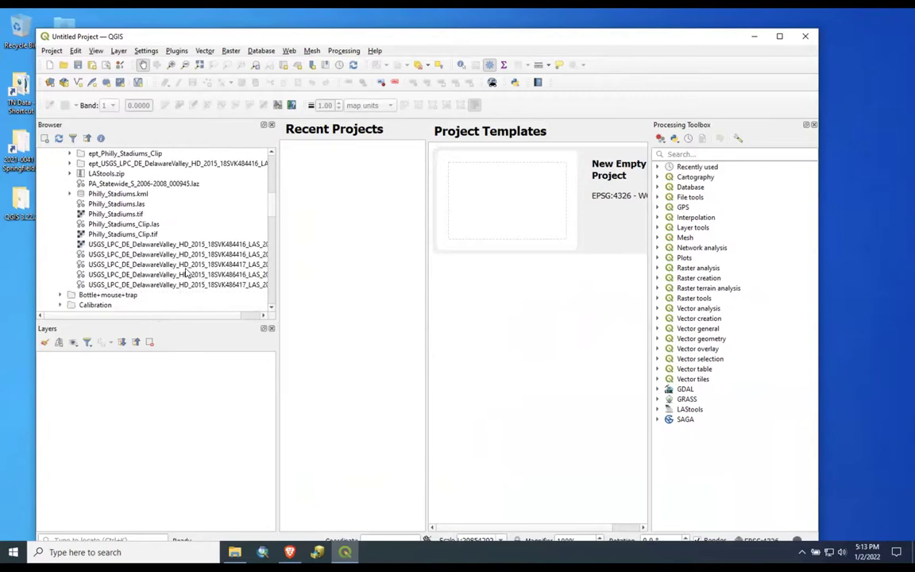
left_click(237, 245)
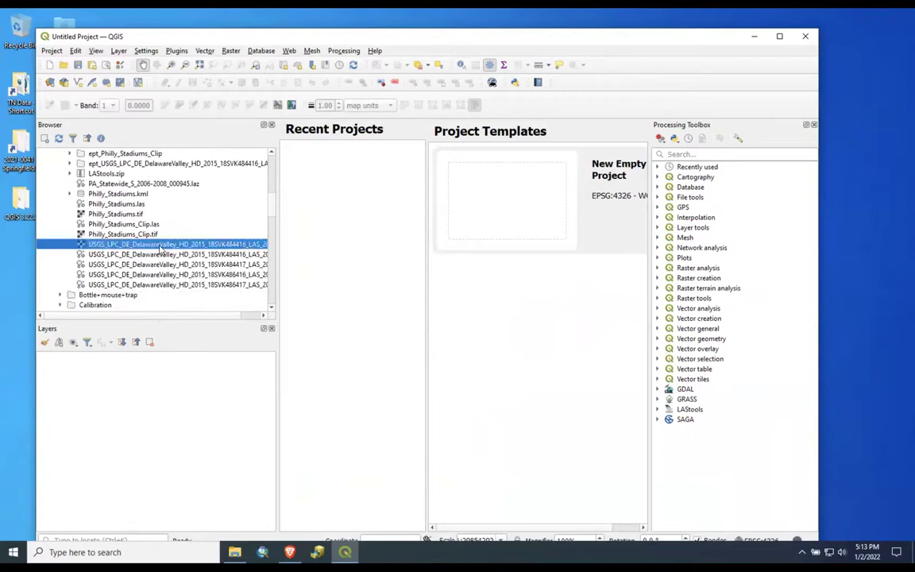
left_click(236, 256)
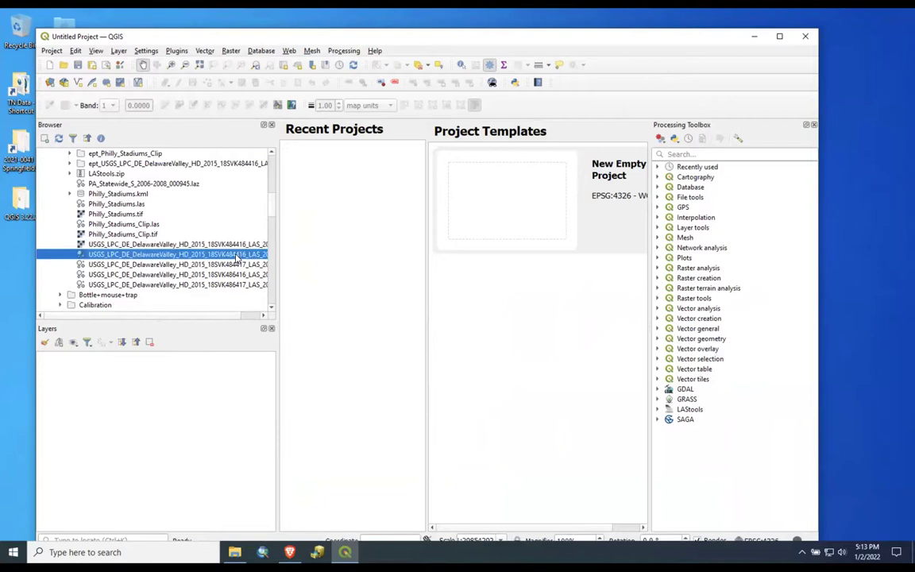
left_click_drag(228, 259, 404, 383)
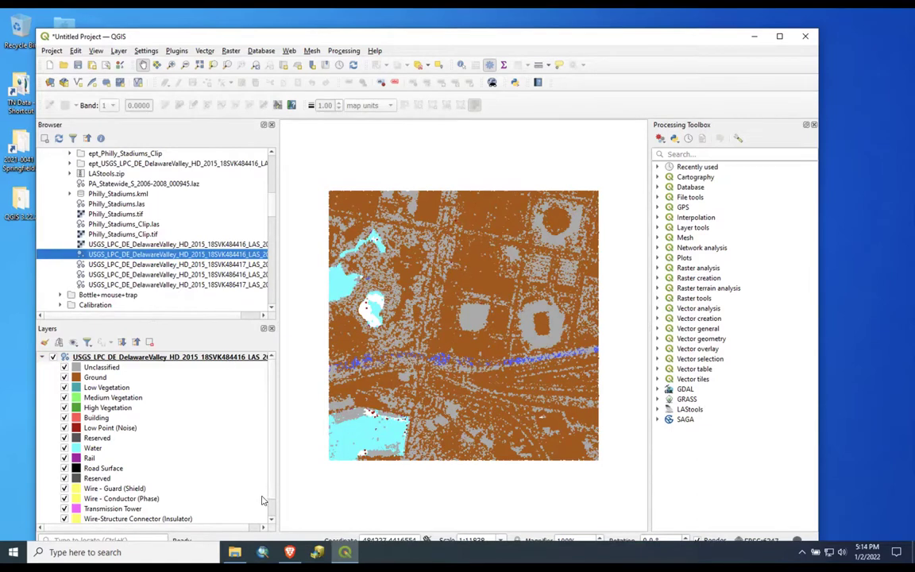
scroll(262, 496, "down", 1)
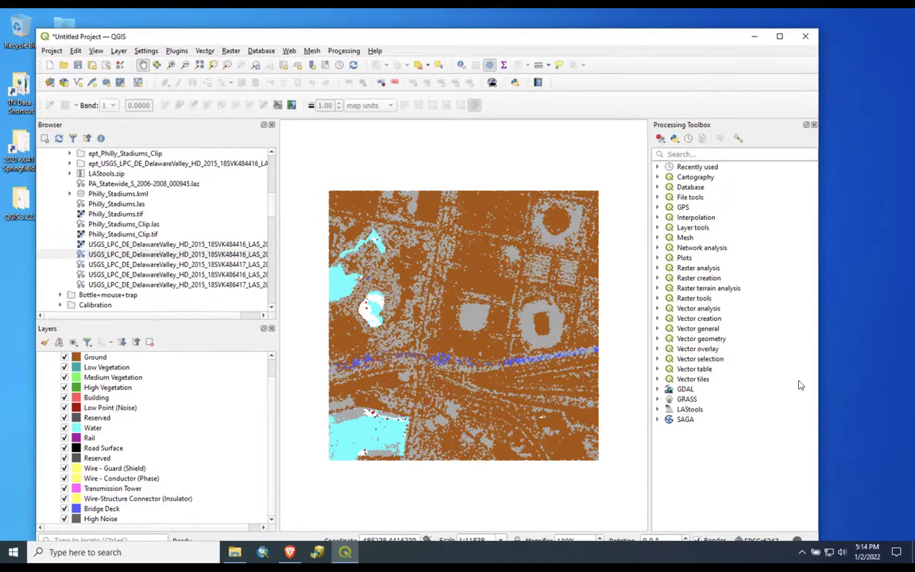
Step: Search the processing tools for "las", open las2dem and enable its new 64 bit executable option
left_click(657, 409)
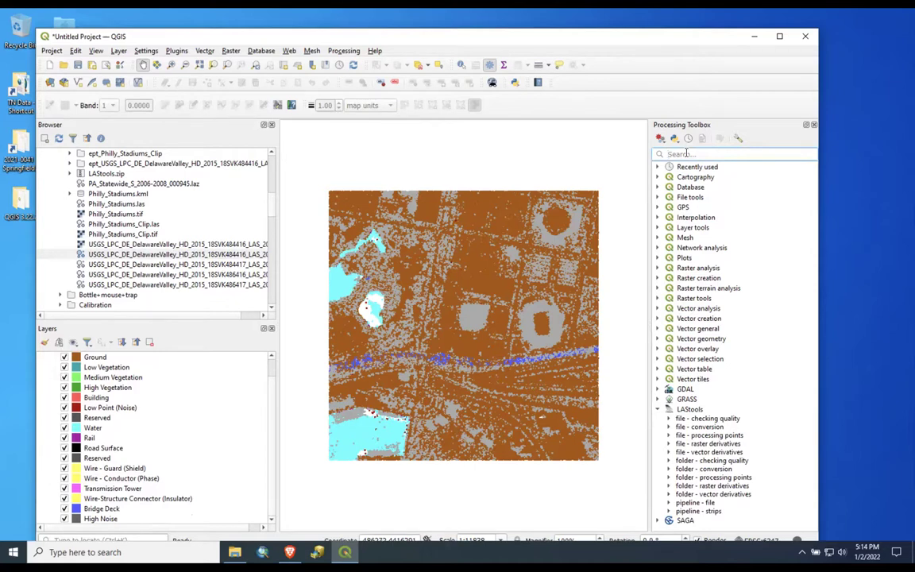
type("las")
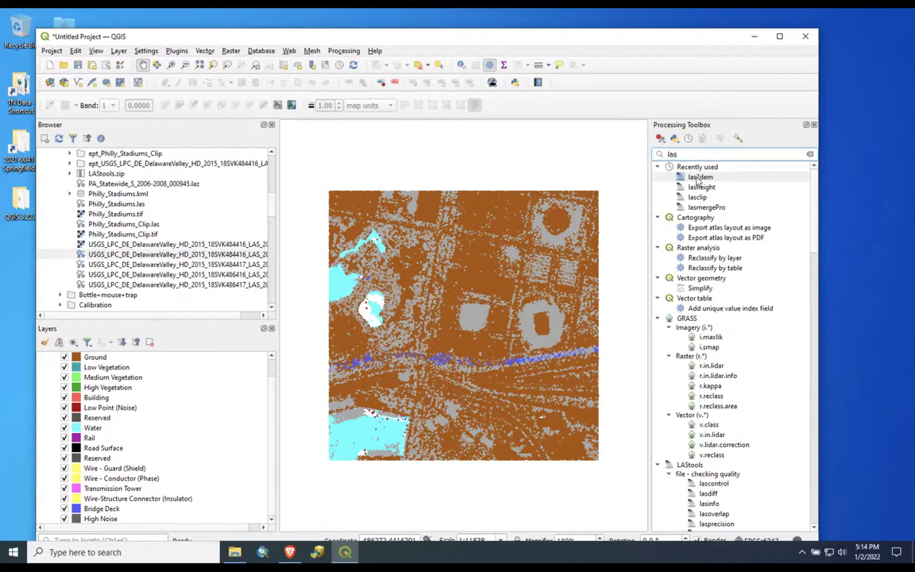
double_click(690, 178)
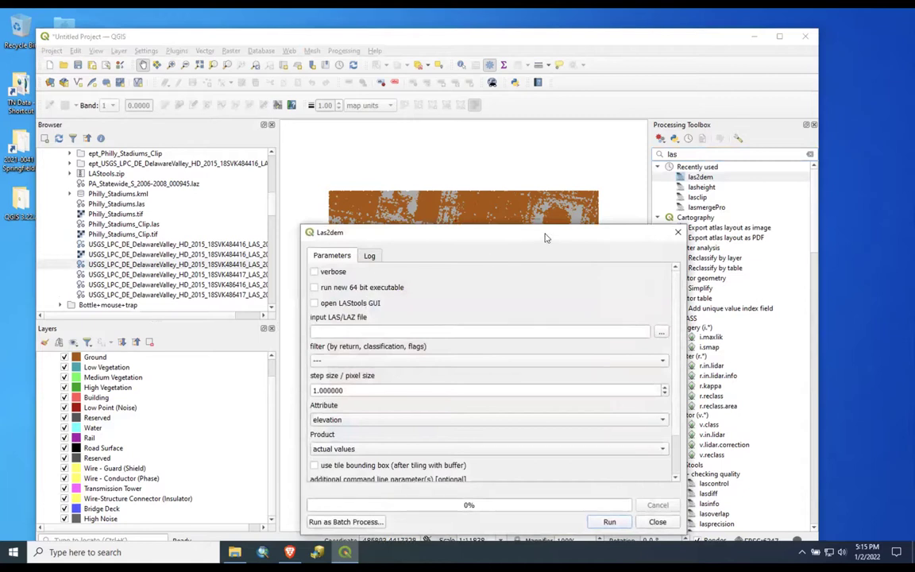
left_click_drag(538, 237, 506, 37)
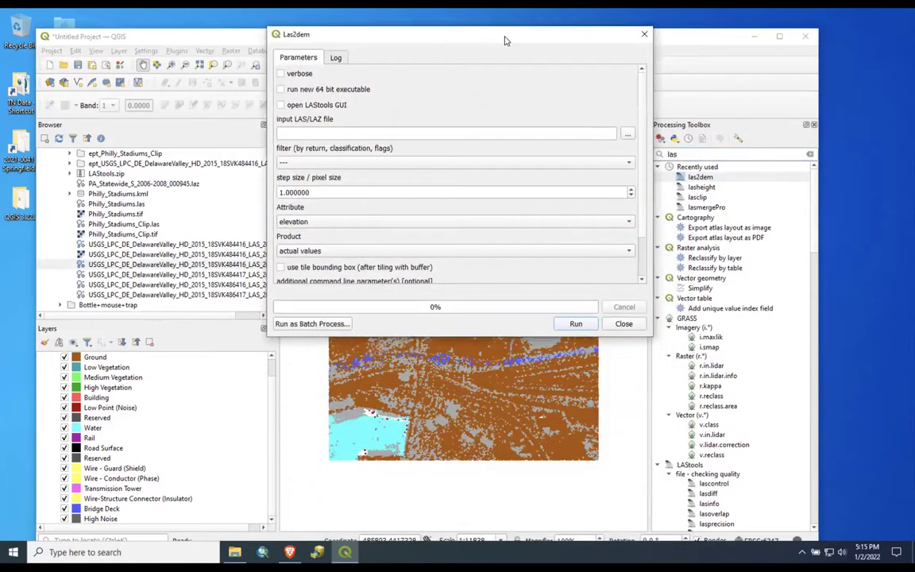
left_click(280, 90)
Step: Set the las2dem input to USGS_LPC_DE_DelawareValley_HD_2015_18SVK484416_LAS_2017.laz from the ArtMuseum folder
left_click(628, 136)
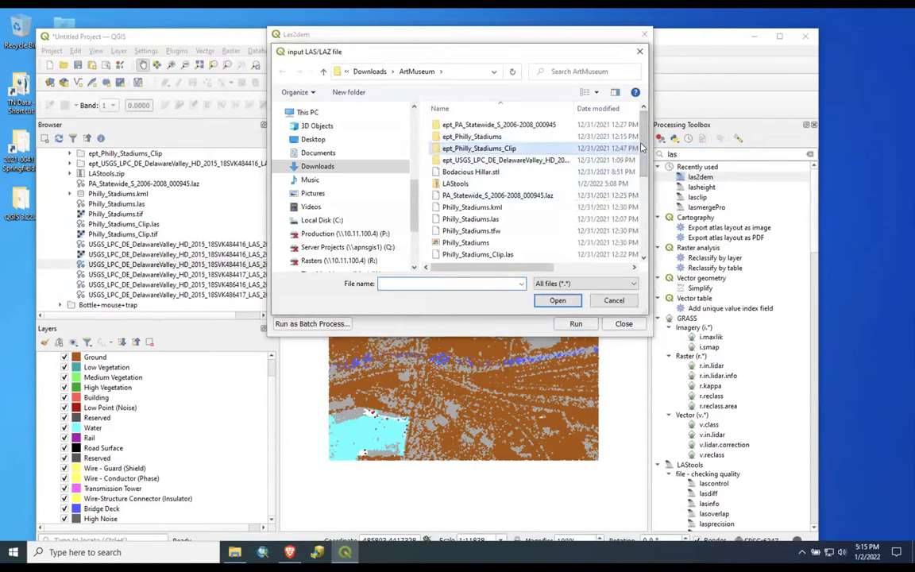
scroll(565, 250, "down", 4)
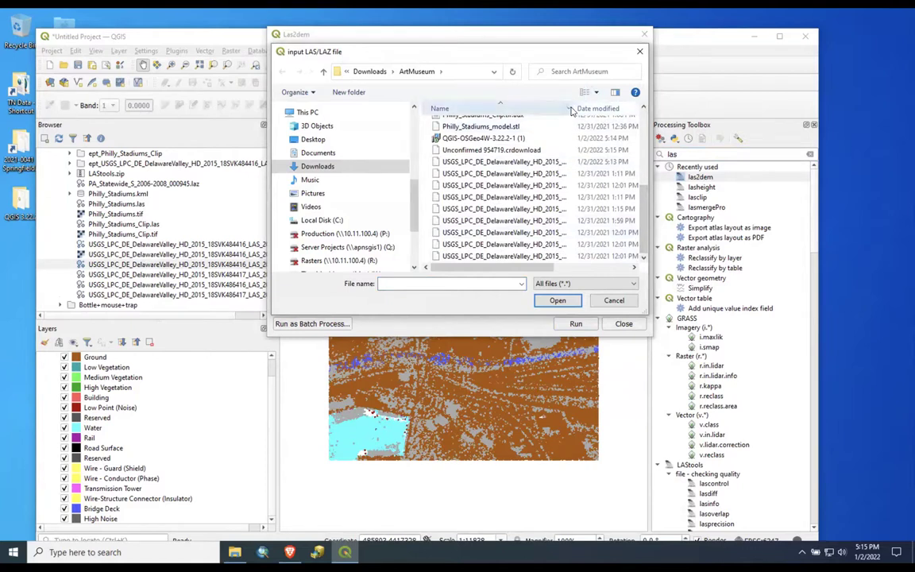
left_click_drag(639, 107, 640, 109)
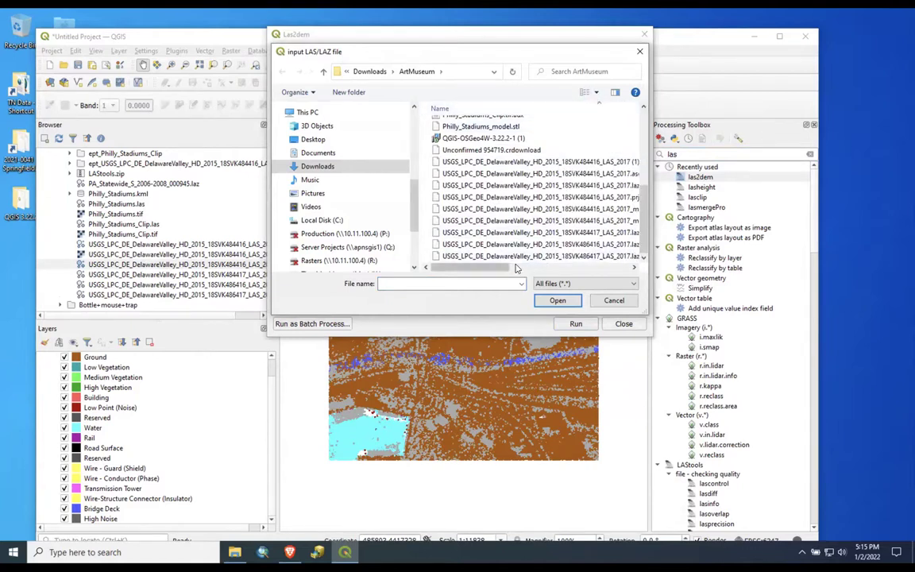
left_click_drag(493, 267, 525, 267)
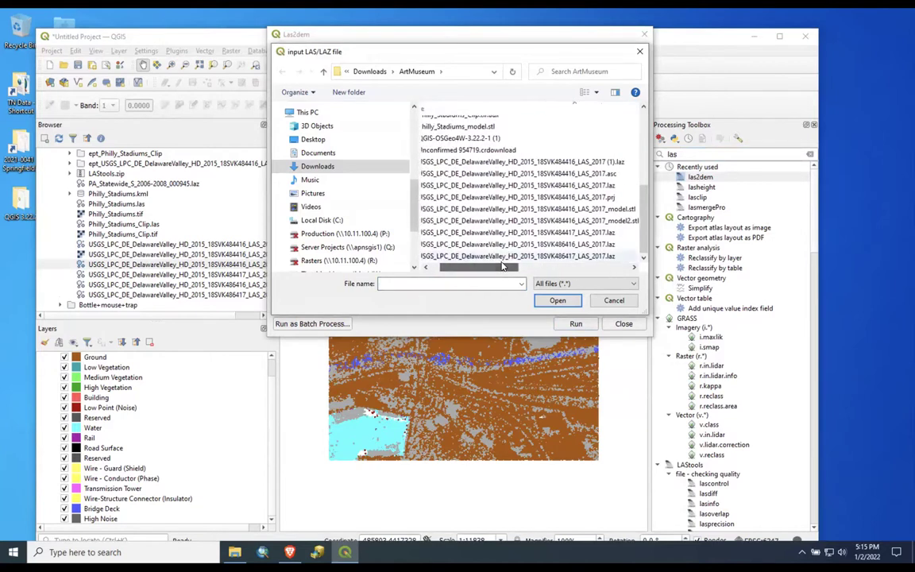
left_click(570, 187)
left_click(556, 300)
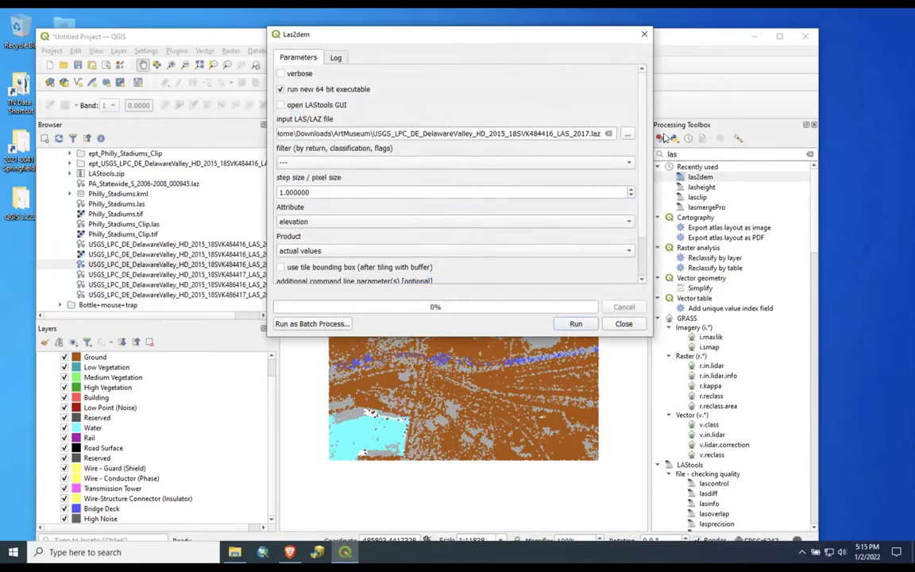
Step: Choose to save the output raster to a file in the ArtMuseum folder, using the existing Philly_Stadiums name as the base
scroll(633, 231, "down", 3)
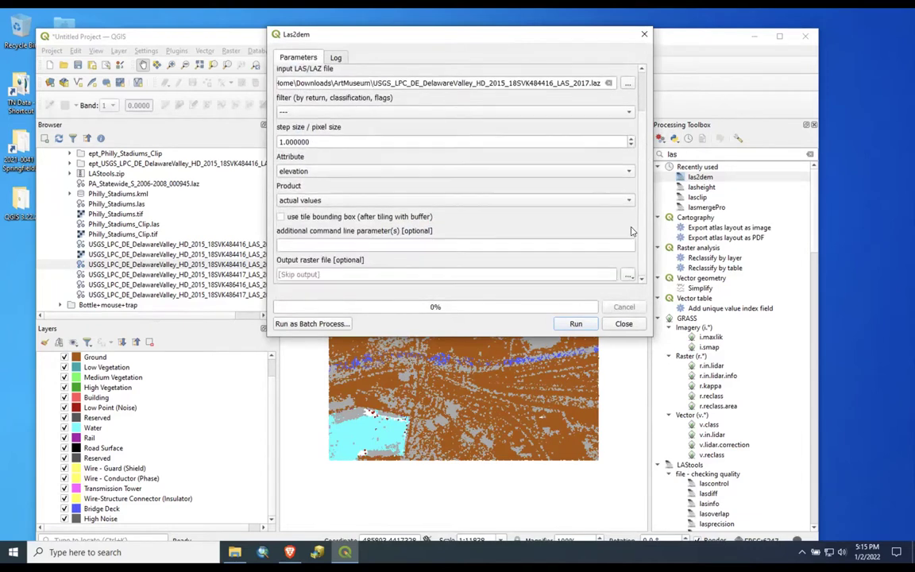
scroll(637, 229, "up", 3)
scroll(641, 234, "down", 3)
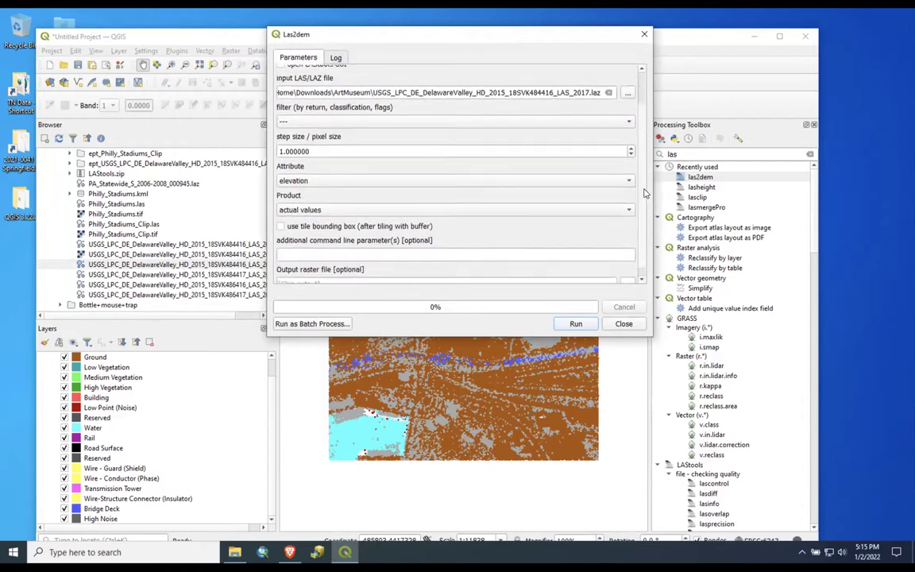
left_click(628, 277)
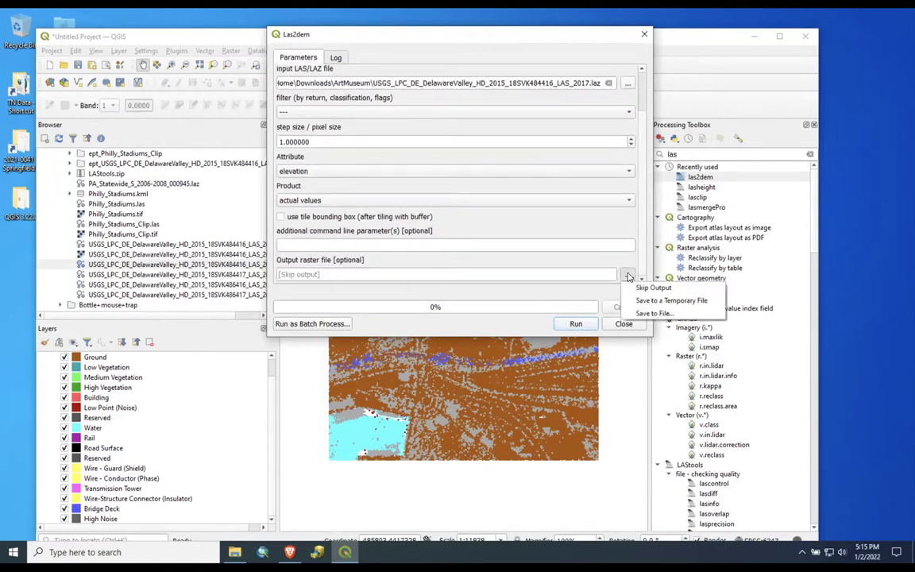
left_click(651, 313)
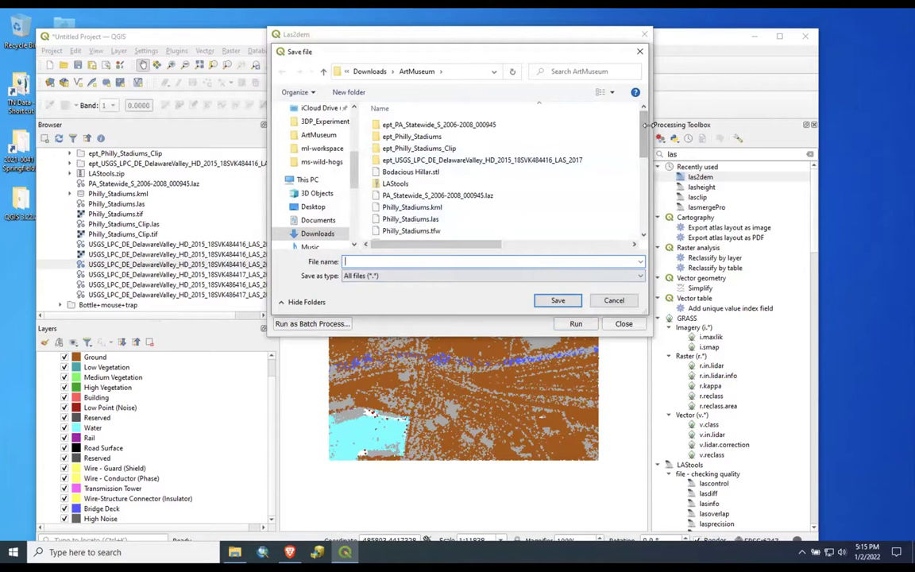
left_click_drag(644, 128, 642, 151)
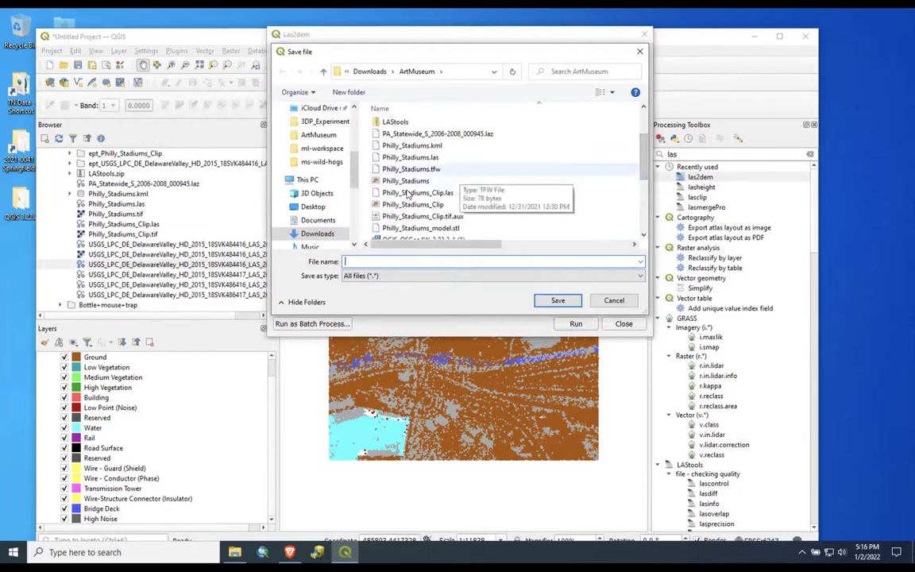
left_click(376, 181)
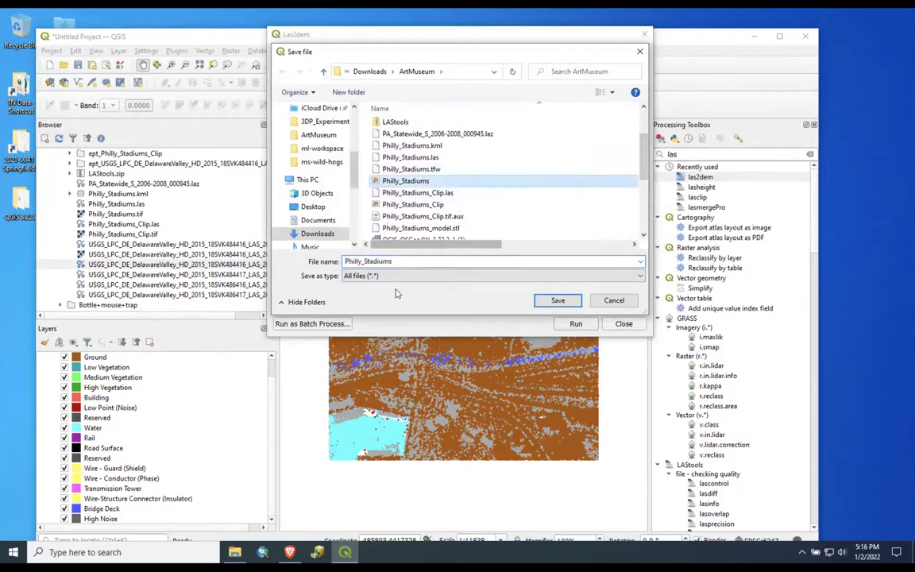
left_click(404, 260)
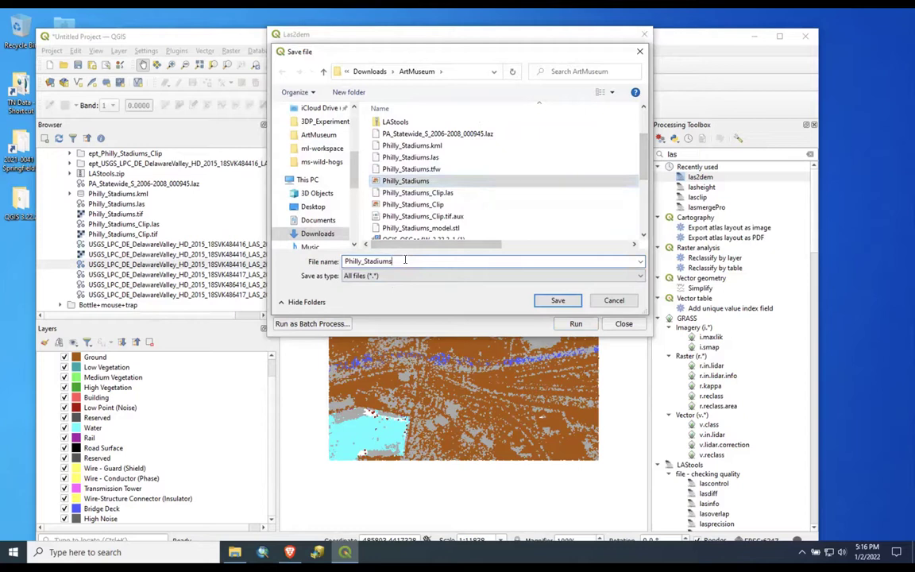
type("2.tif")
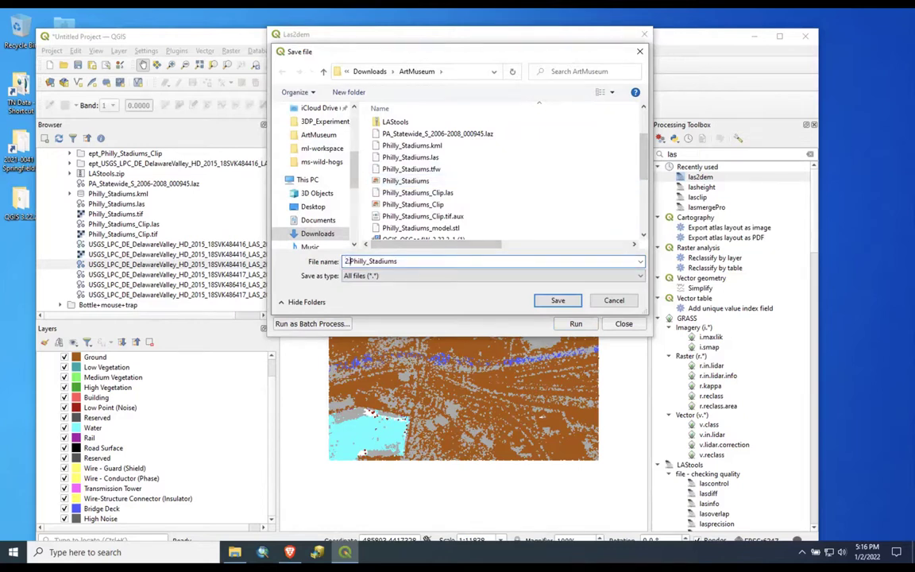
key("BackSpace")
key("BackSpace")
key("BackSpace")
key("BackSpace")
key("BackSpace")
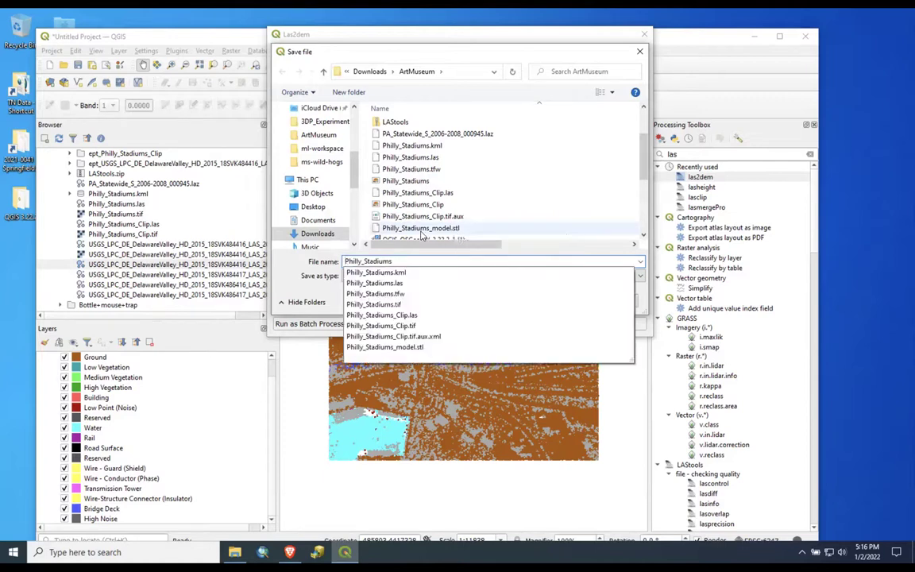
Step: Name the output raster Philly_Stadiums2.tif, run las2dem to completion and close the tool
left_click(399, 262)
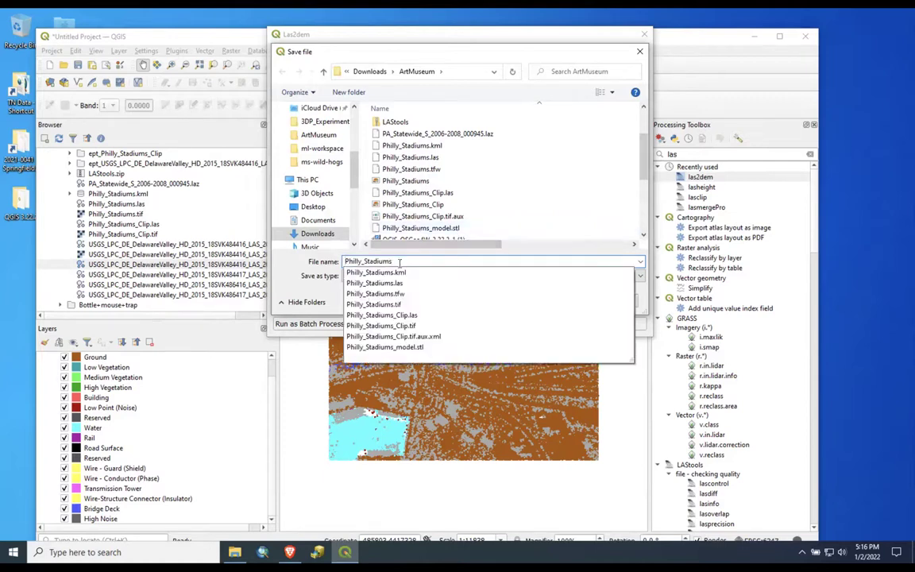
type("2.tif")
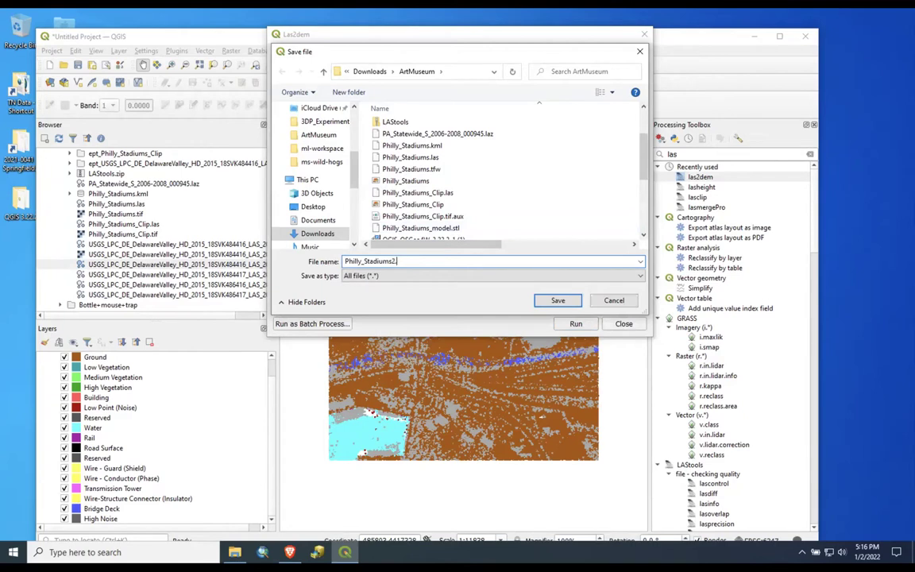
left_click(558, 301)
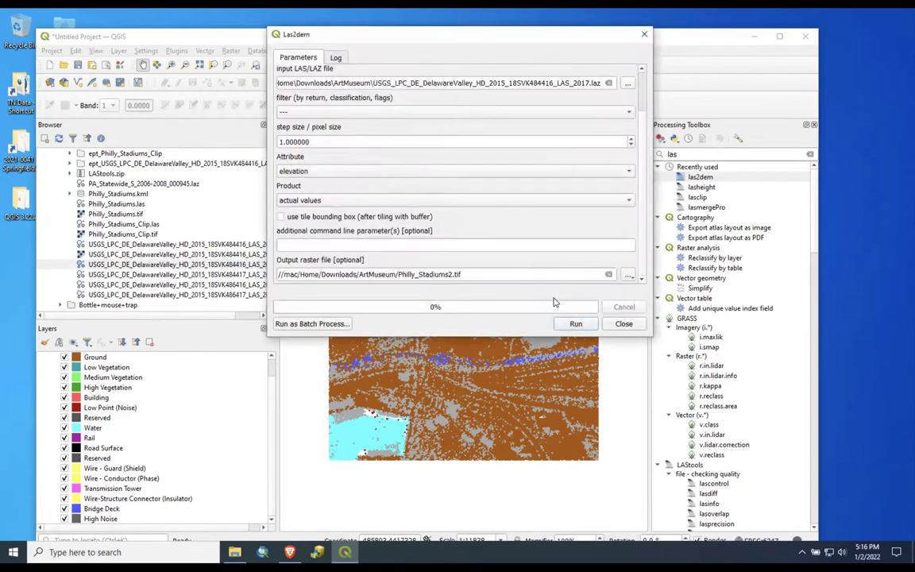
left_click(573, 324)
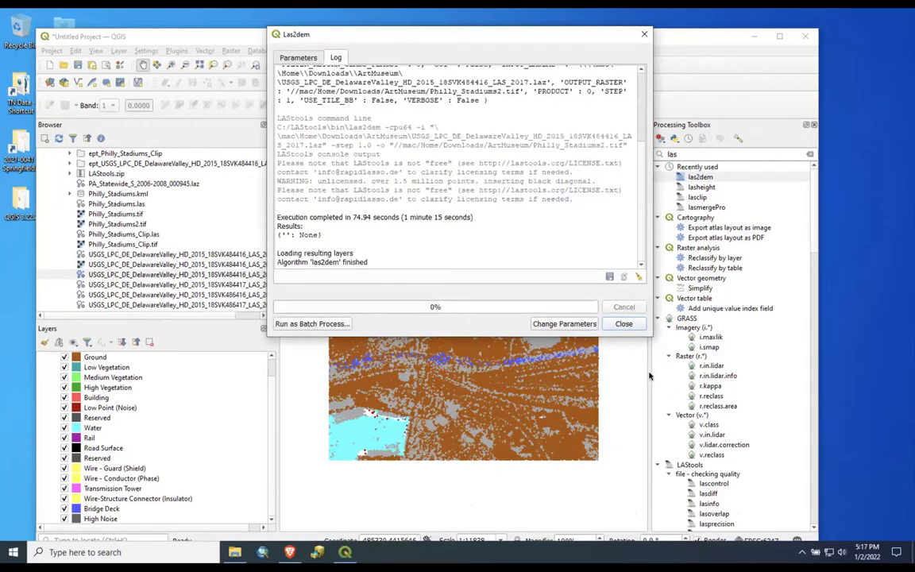
left_click(636, 324)
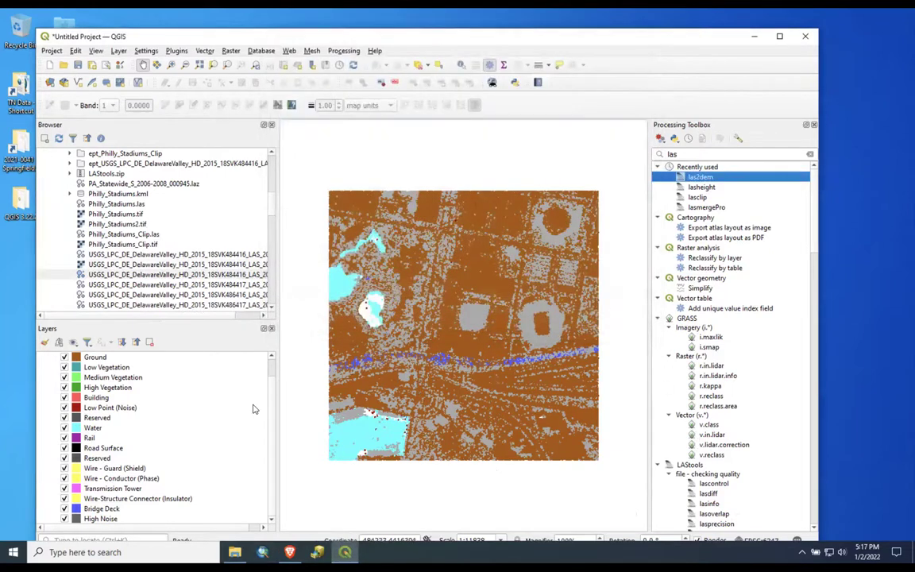
Step: Hide the point cloud layer, add Philly_Stadiums2.tif to the map and expand the raster's legend
scroll(273, 409, "up", 1)
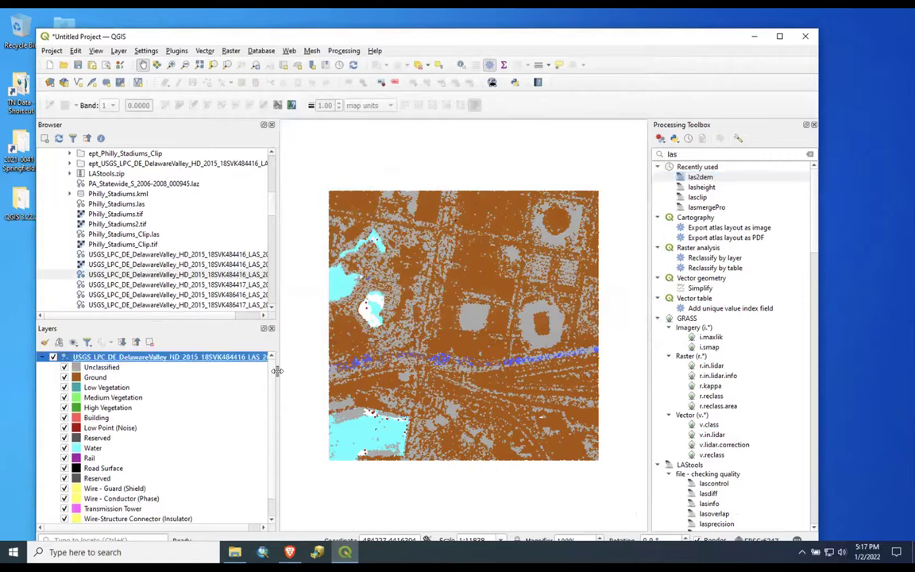
left_click(53, 358)
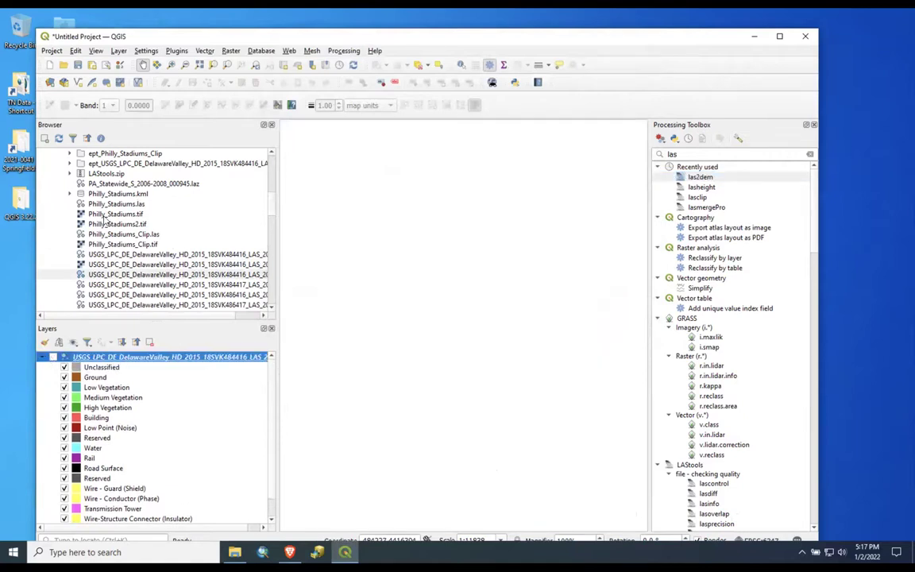
left_click_drag(104, 226, 486, 343)
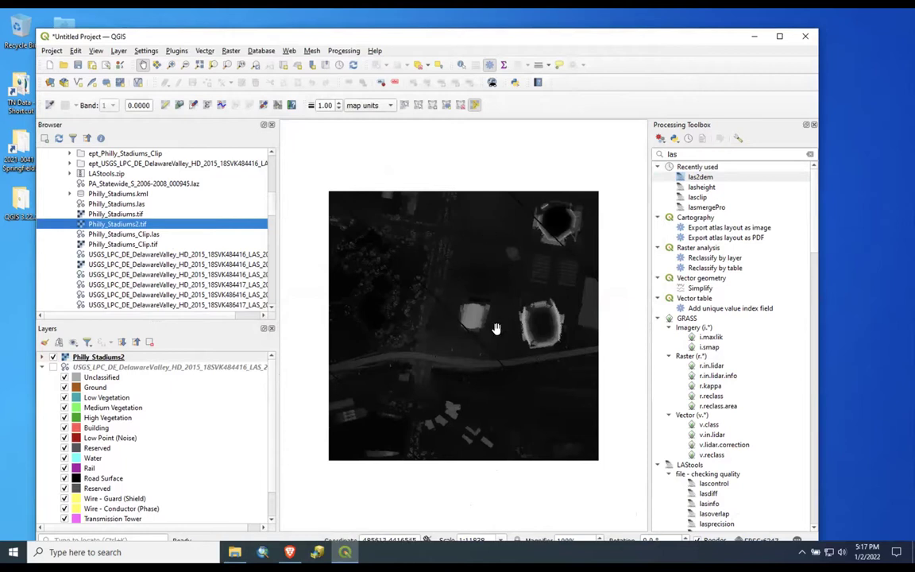
left_click(43, 358)
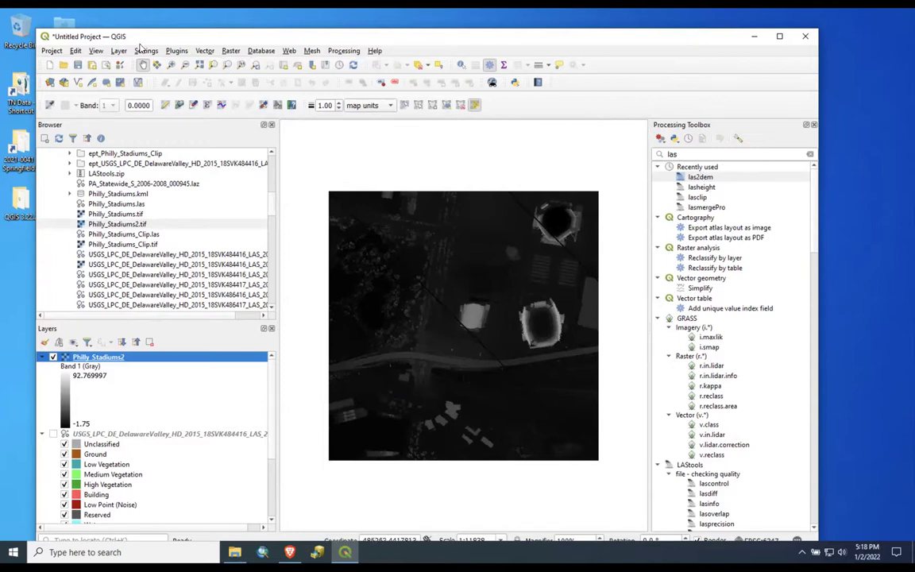
Step: Search the plugin manager for stl, view the DEMto3D plugin's details and close the manager
left_click(173, 53)
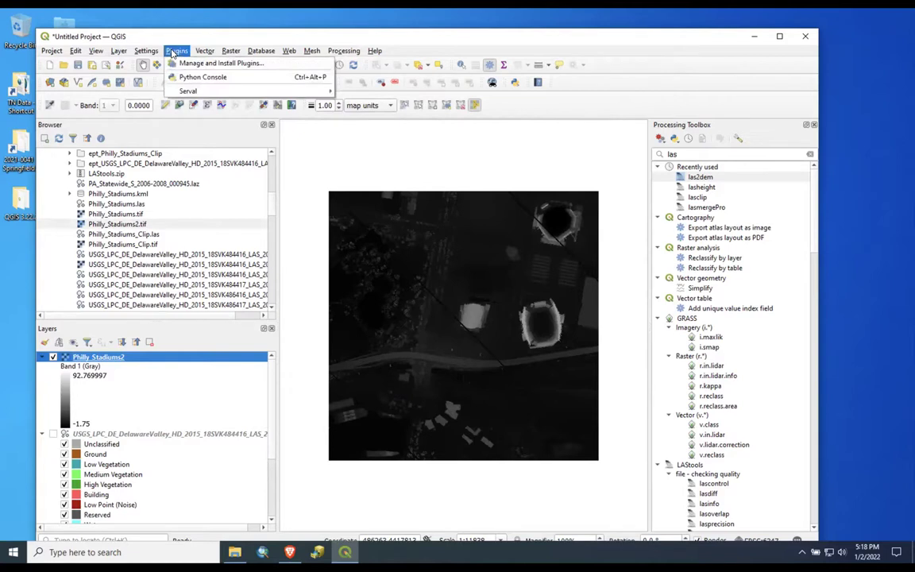
left_click(215, 63)
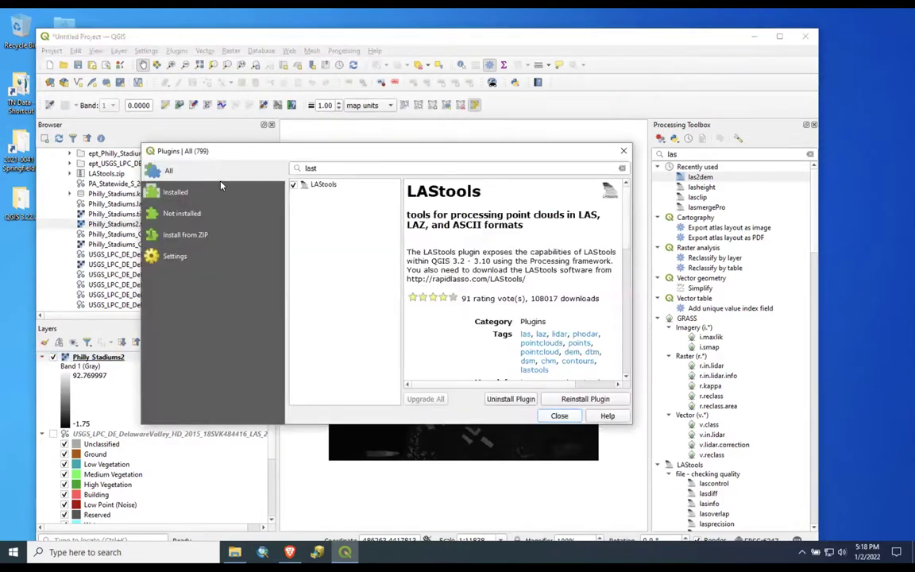
left_click(451, 168)
key("BackSpace")
key("BackSpace")
key("BackSpace")
key("BackSpace")
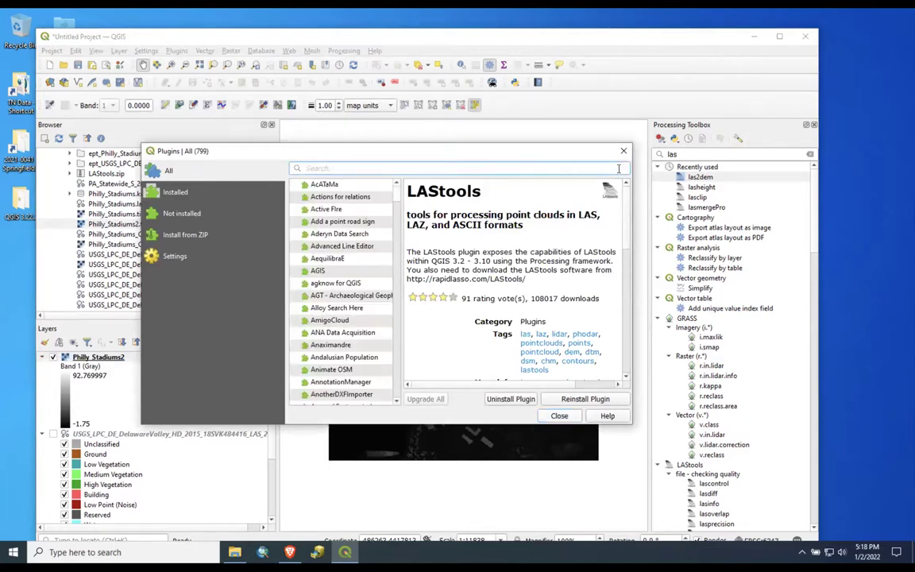
type("stl")
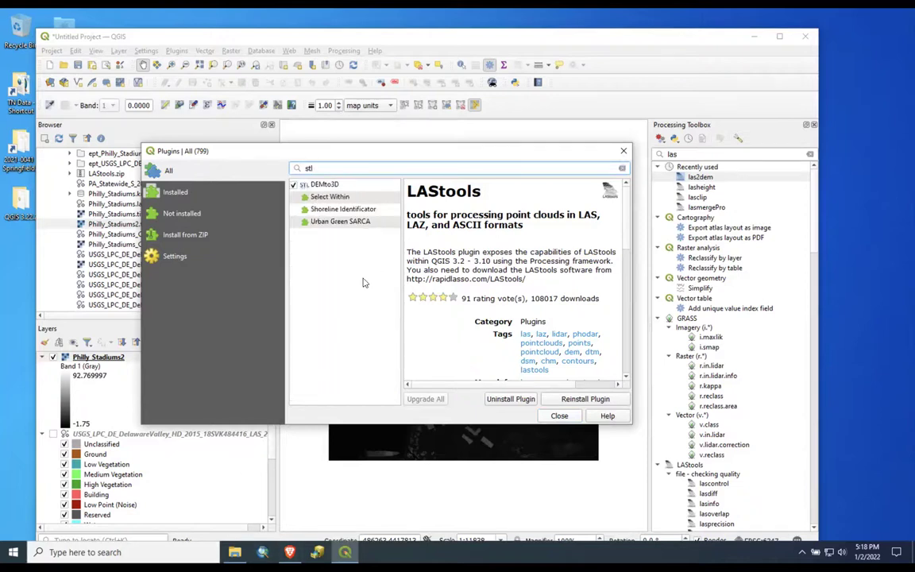
left_click(323, 186)
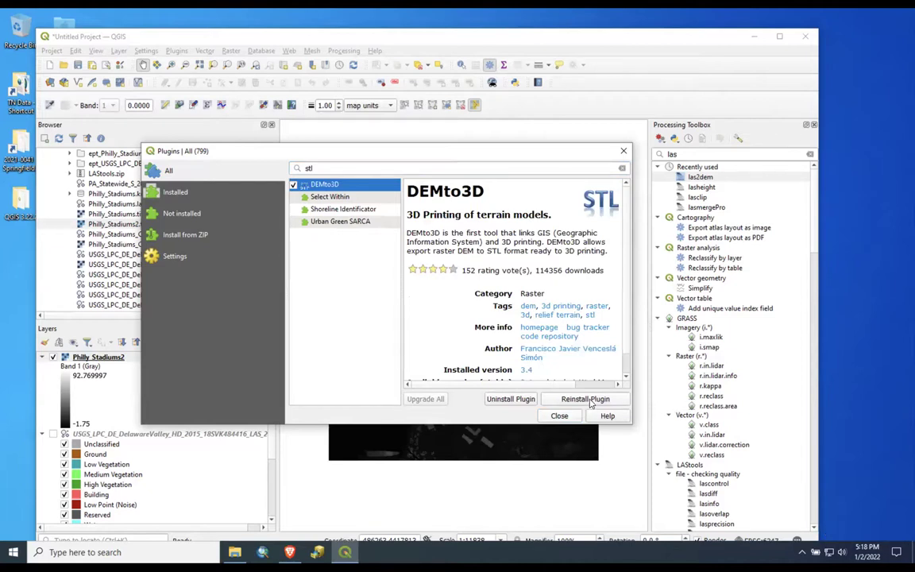
left_click(559, 415)
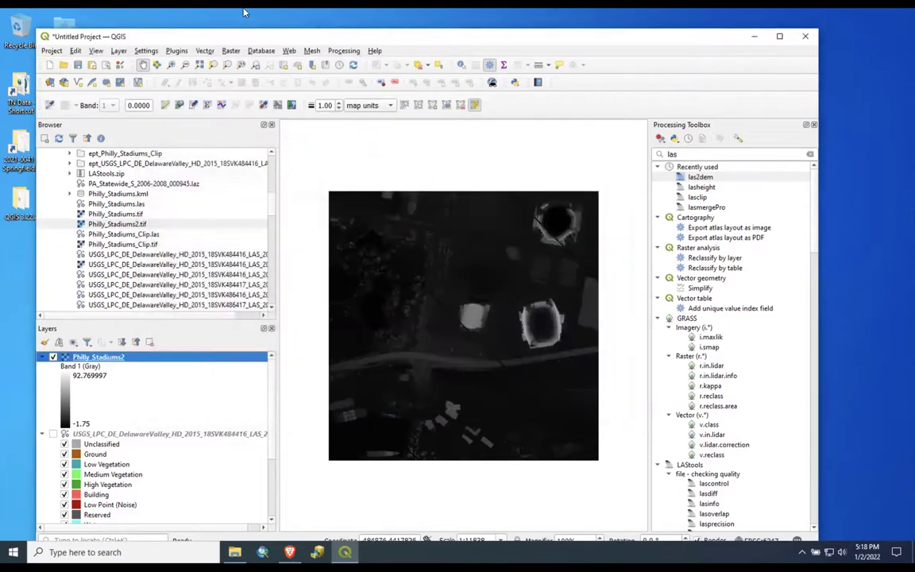
Step: Start DEM 3D printing for Philly_Stadiums2, set the print extent to the full layer and dismiss the backup notice
left_click(230, 51)
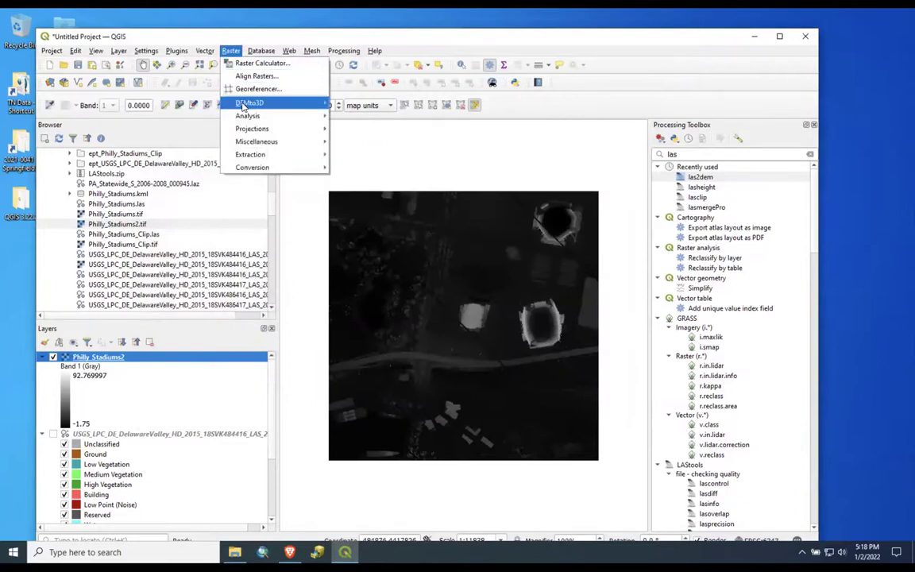
mouse_move(246, 104)
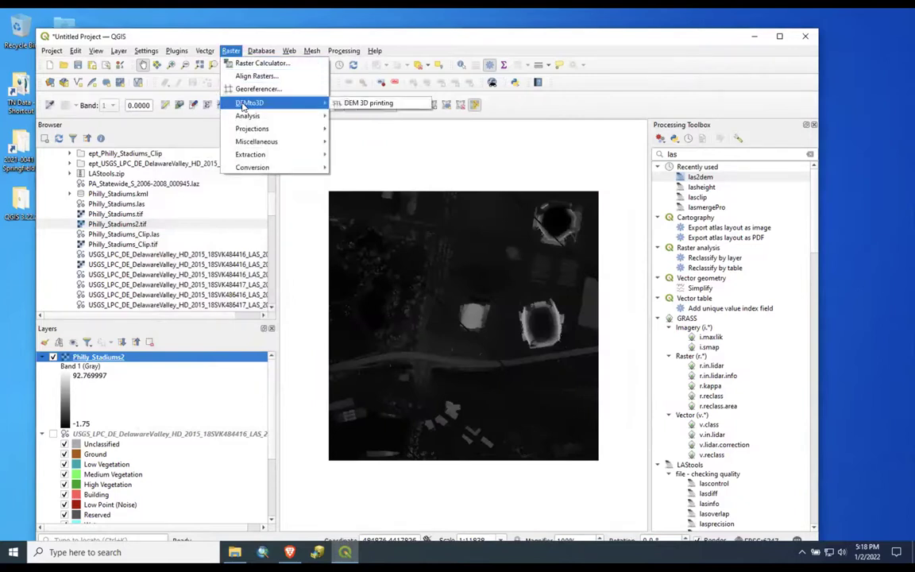
left_click(340, 105)
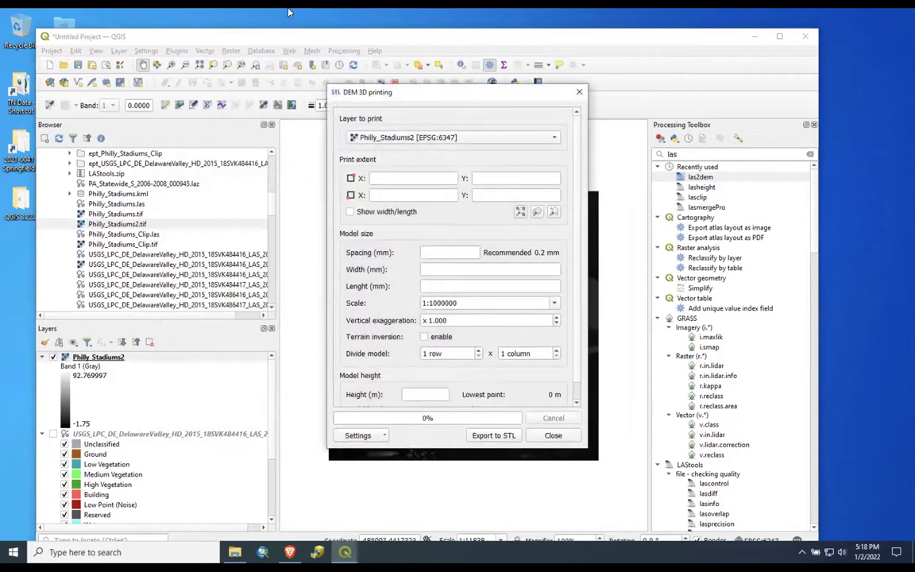
left_click_drag(399, 92, 242, 90)
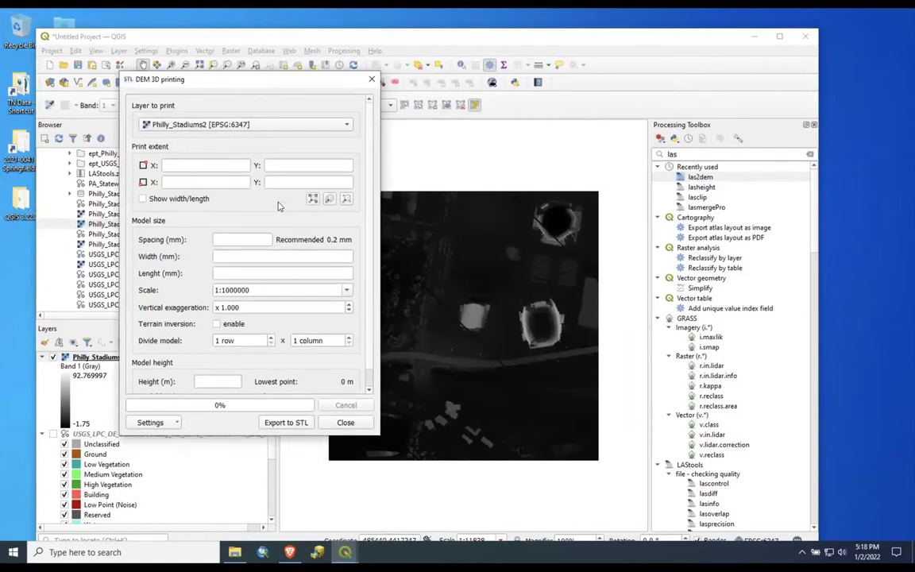
left_click(312, 199)
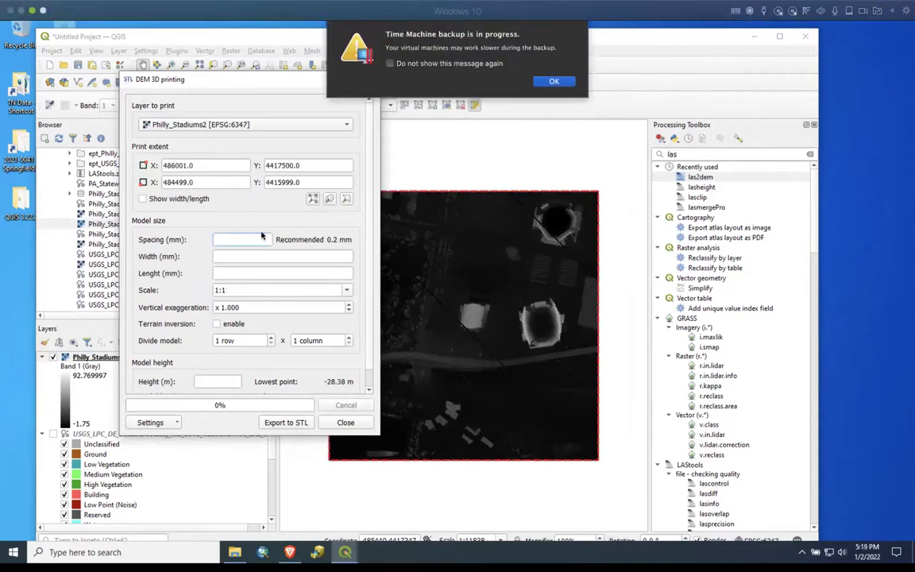
left_click(549, 82)
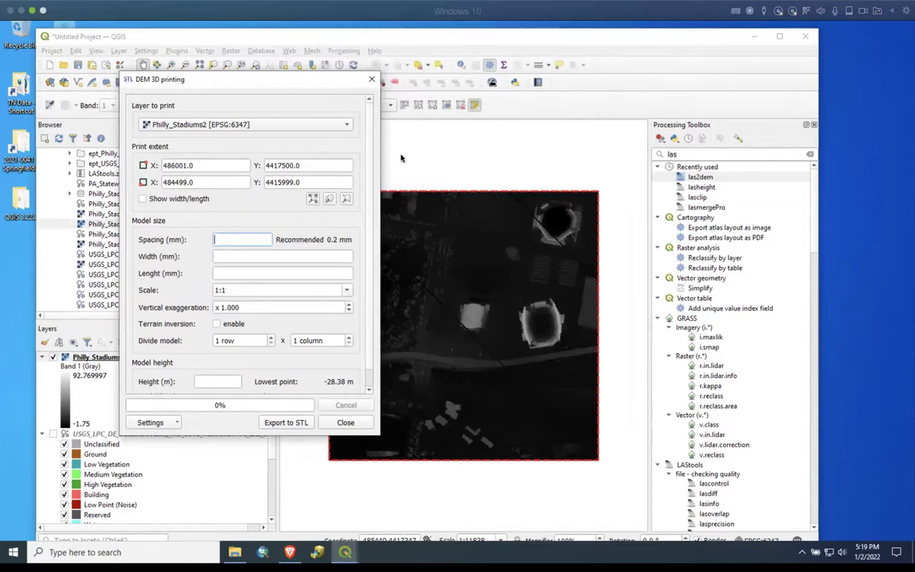
Step: Set the 3D model's spacing to .2 mm and its width to 200 mm
left_click(245, 256)
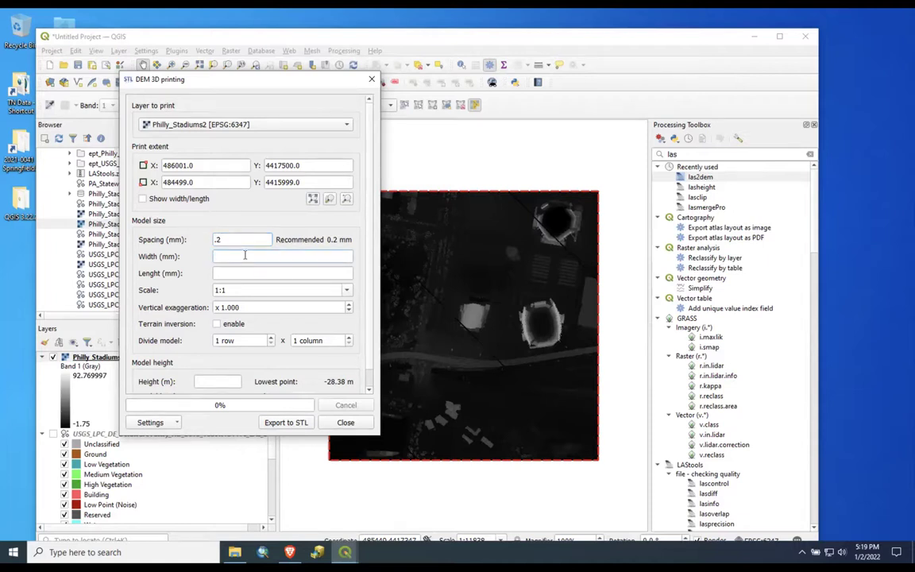
type("200")
left_click(245, 274)
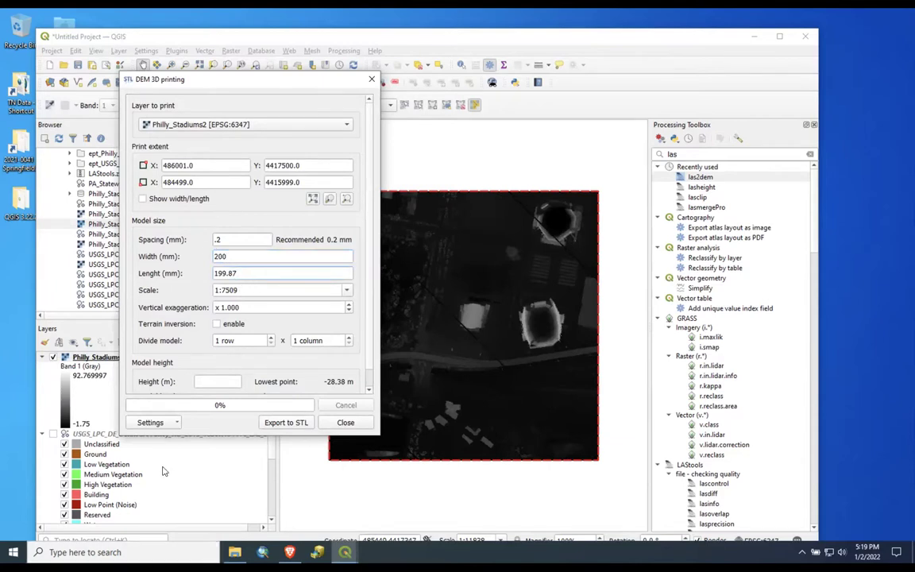
Step: Set the model's vertical exaggeration to 2 and its base height to 0 m
left_click(223, 307)
double_click(223, 307)
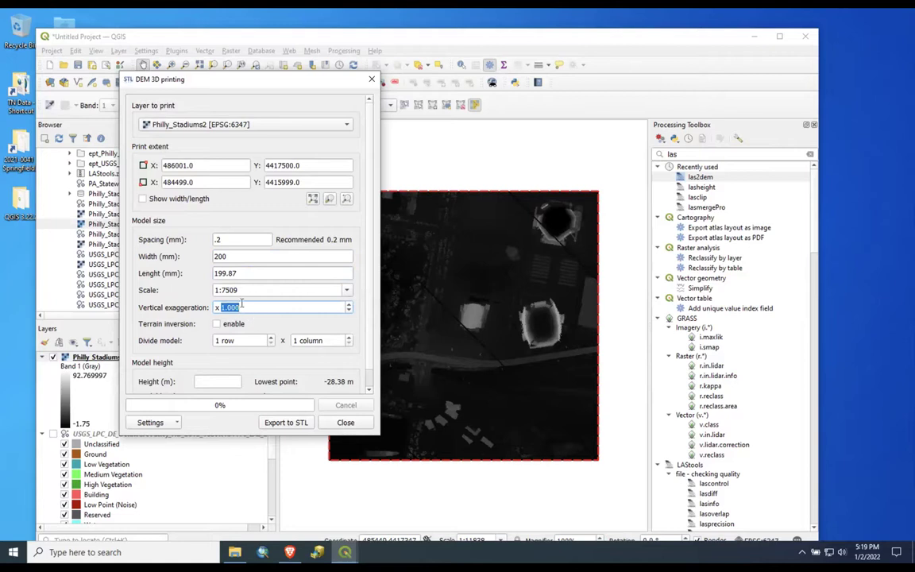
type("2")
key("Return")
scroll(368, 308, "down", 1)
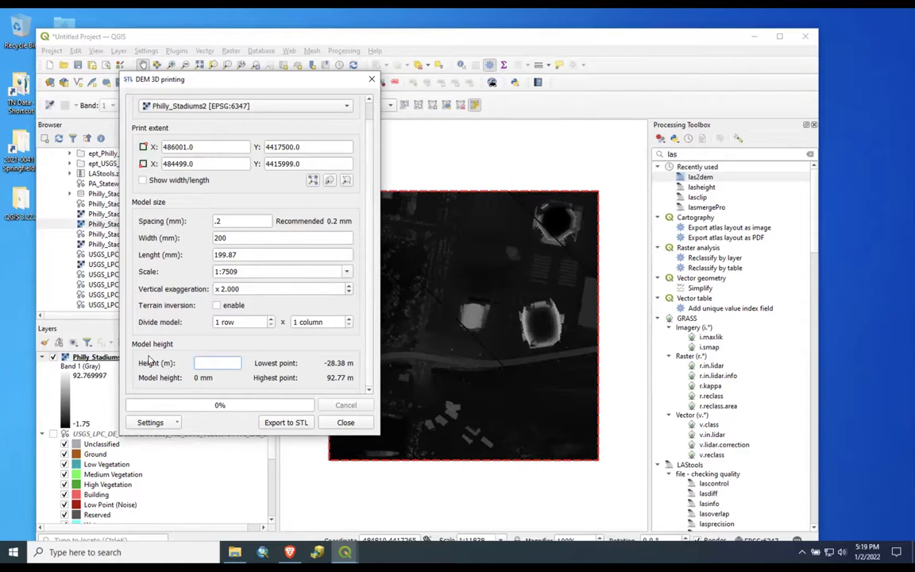
left_click(229, 360)
left_click(259, 270)
Step: Export the model to STL as Philly_Stadiums2_model in the Downloads ArtMuseum folder and let the export finish
left_click(286, 423)
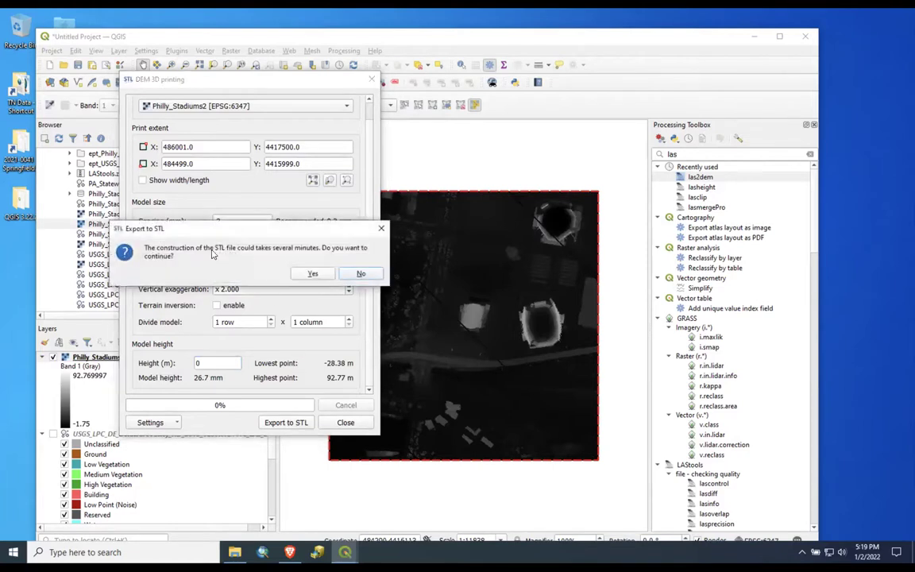
left_click(322, 275)
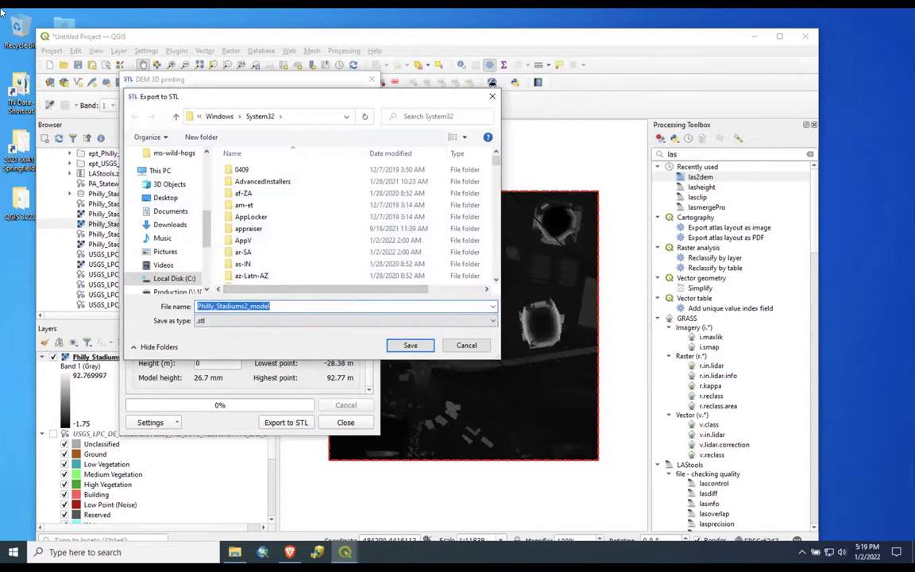
left_click(170, 224)
double_click(264, 184)
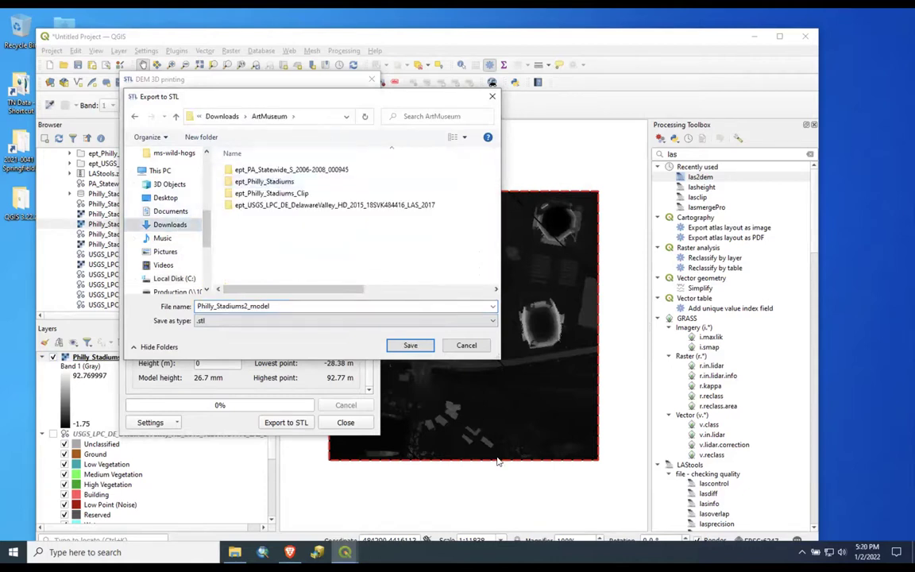
key("Return")
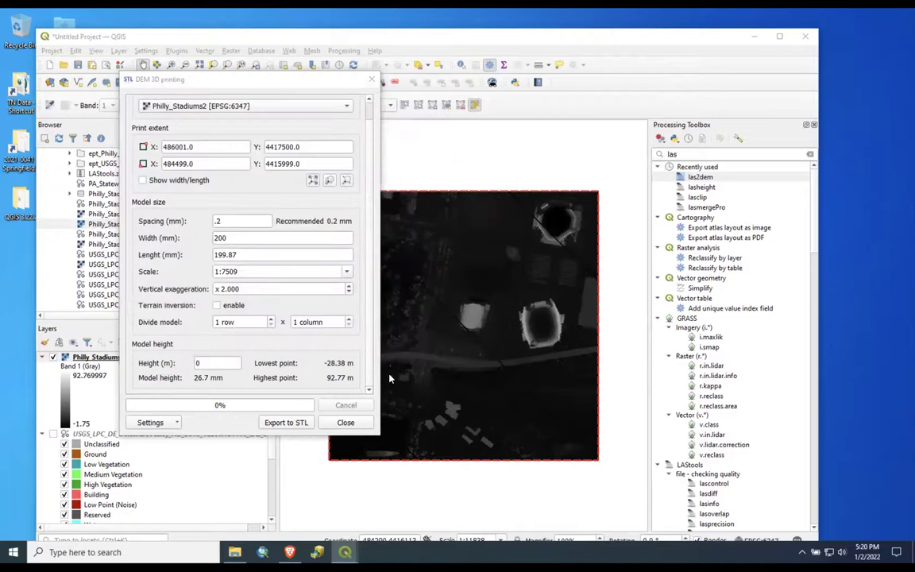
left_click(278, 423)
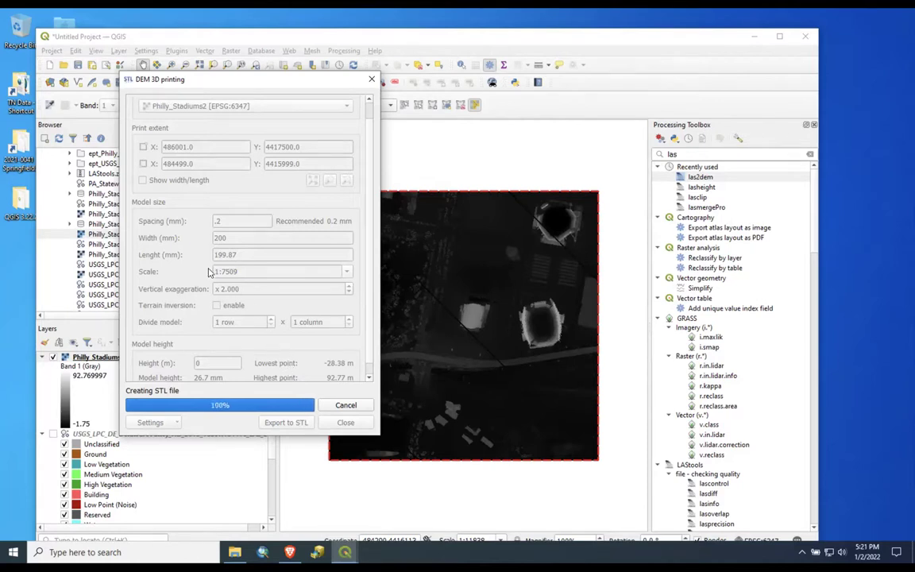
left_click(272, 269)
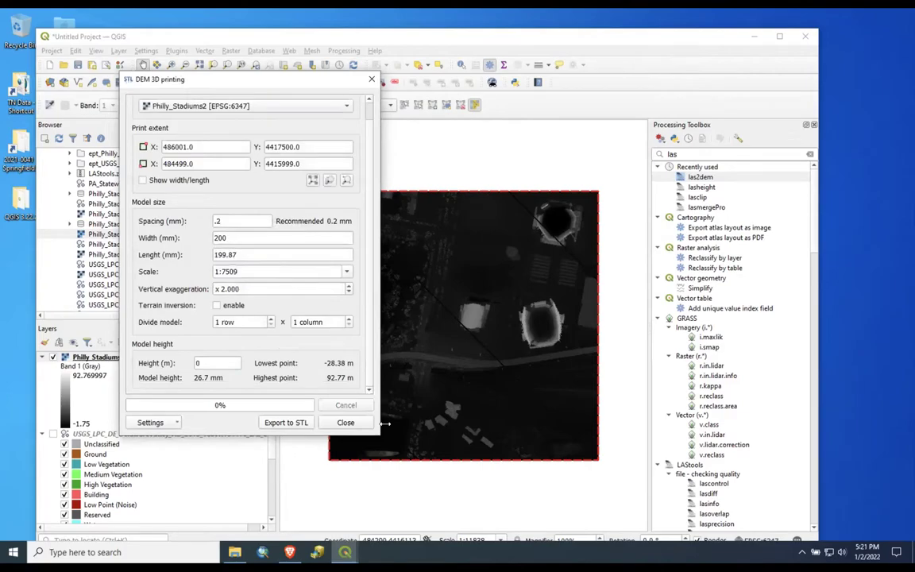
Step: Switch to Path Finder, open Philly_Stadiums2_model.stl from the Downloads ArtMuseum folder in Ultimaker Cura and check its file size
key("ctrl+Left")
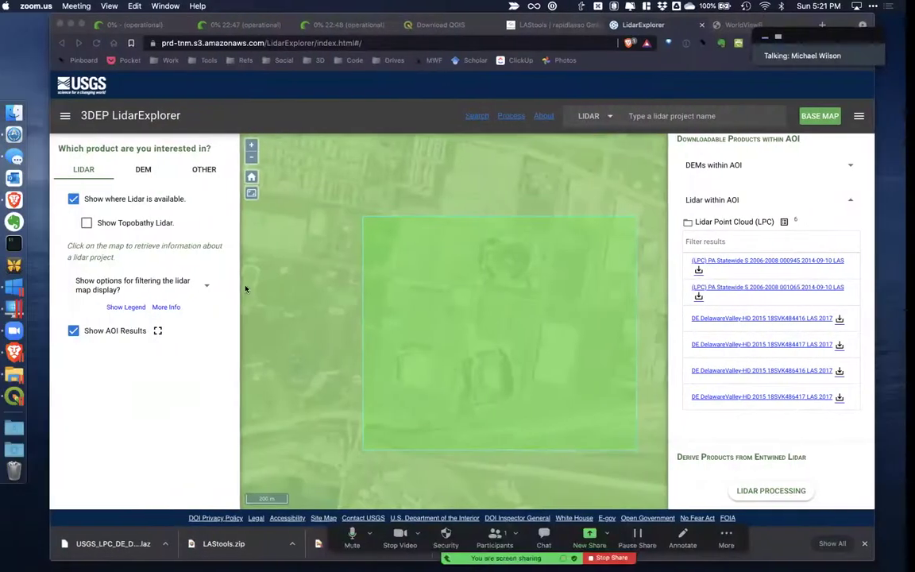
left_click(24, 135)
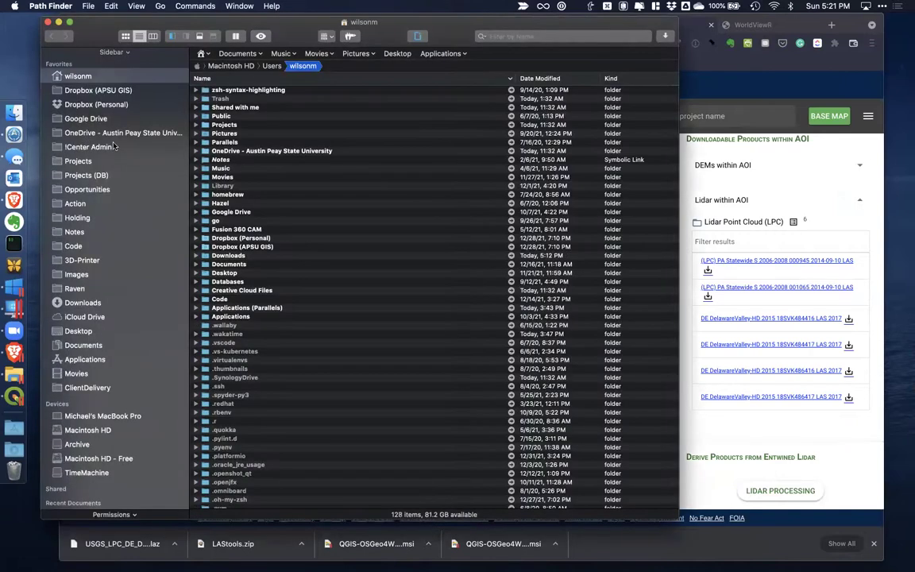
left_click(87, 301)
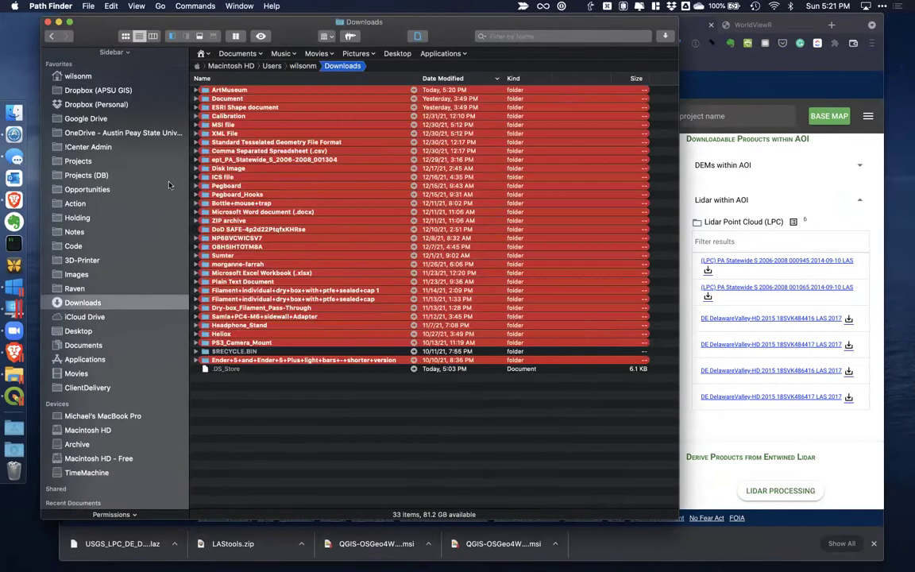
double_click(229, 90)
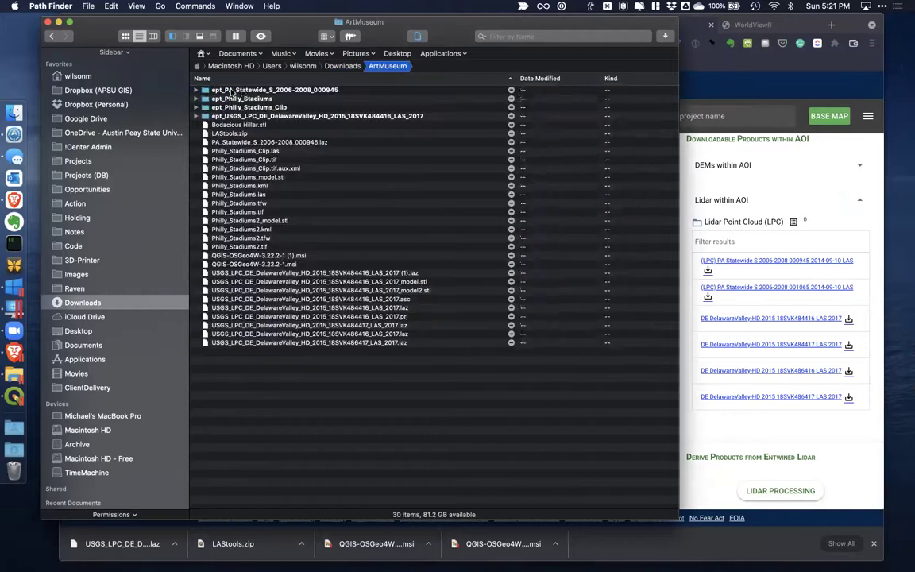
left_click(246, 222)
double_click(246, 227)
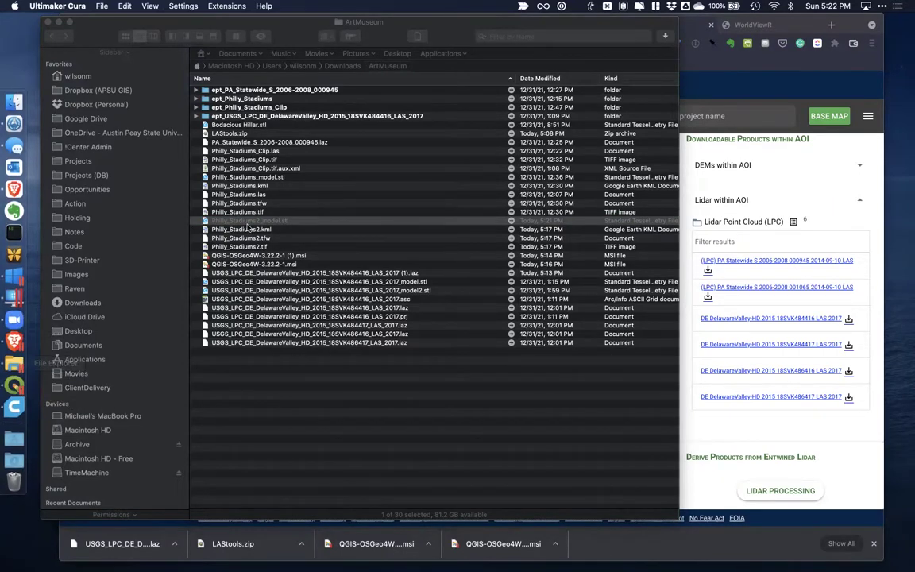
scroll(331, 232, "right", 4)
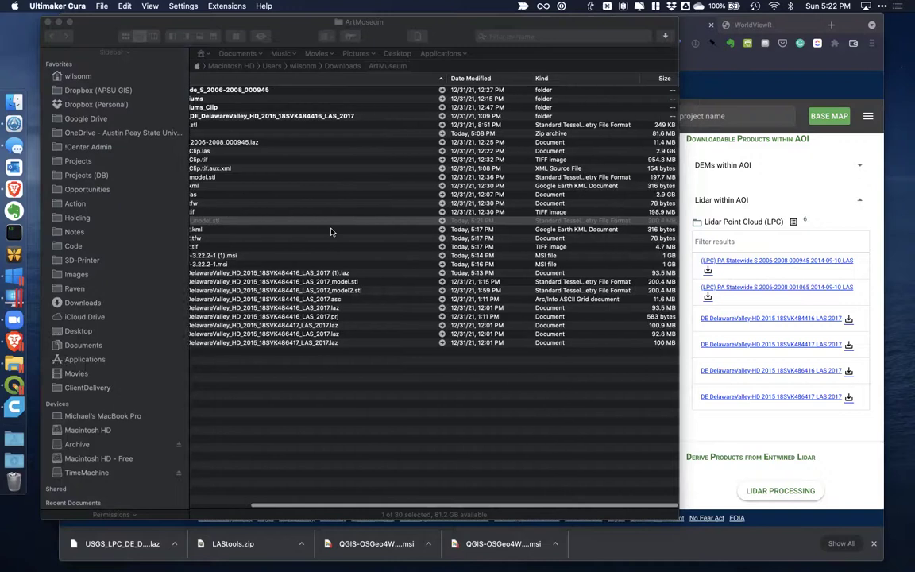
left_click(643, 231)
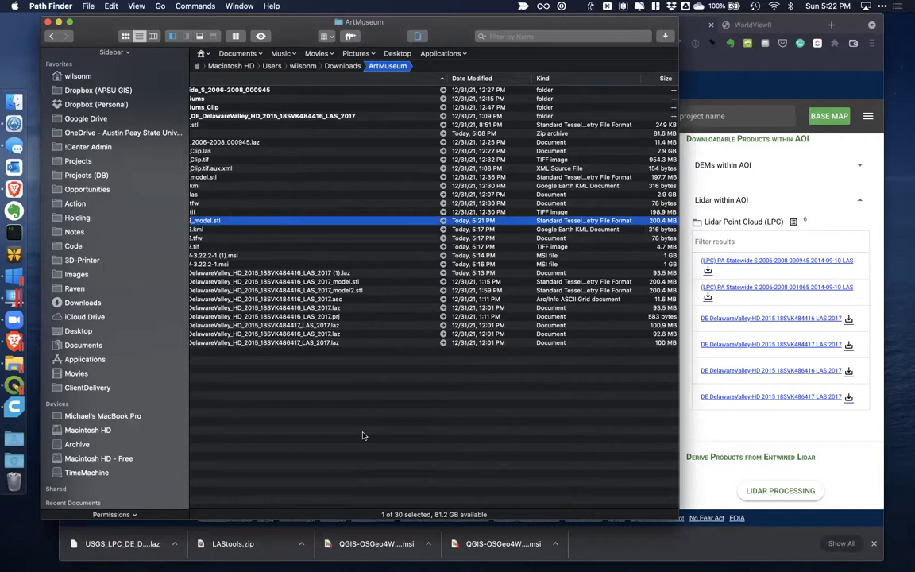
Step: Switch to Ultimaker Cura and select the Creality CR-6 SE as the printer
left_click(16, 406)
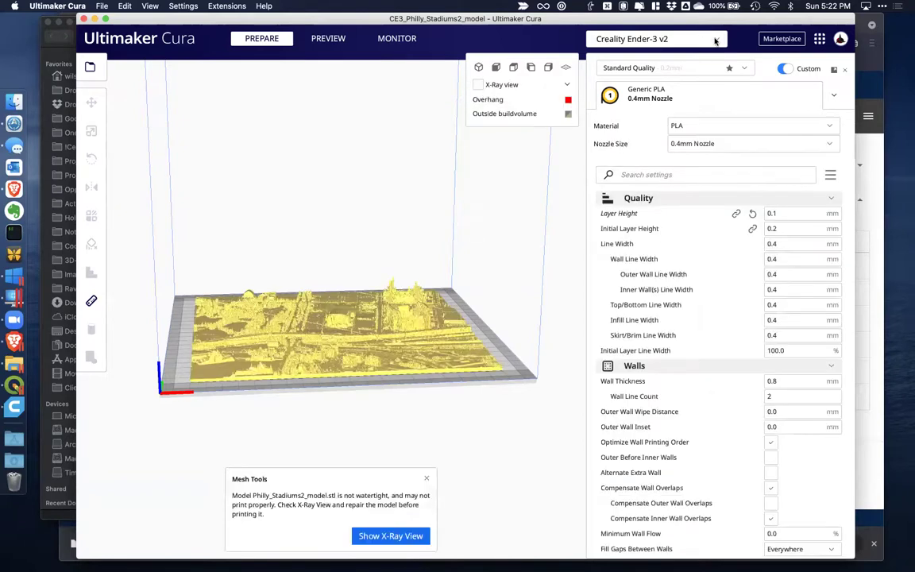
left_click(714, 40)
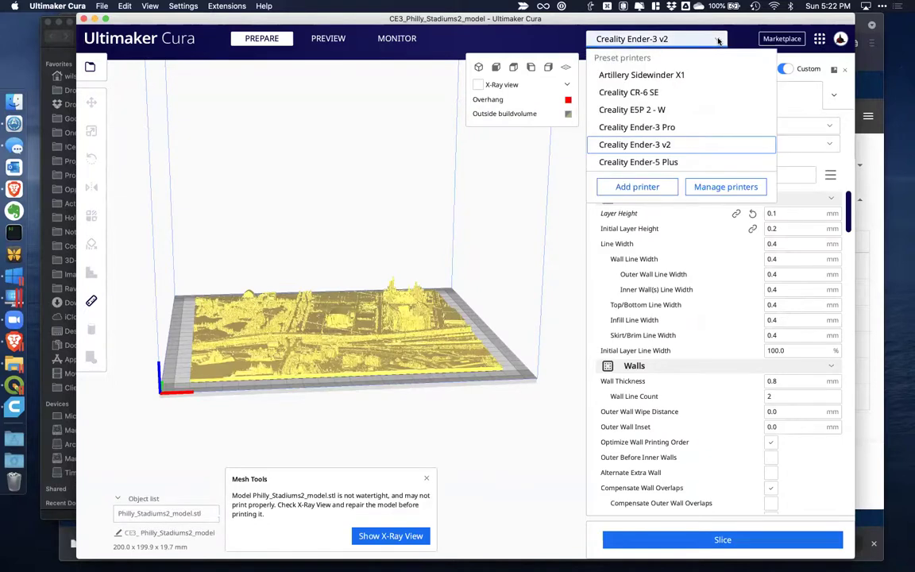
left_click(644, 93)
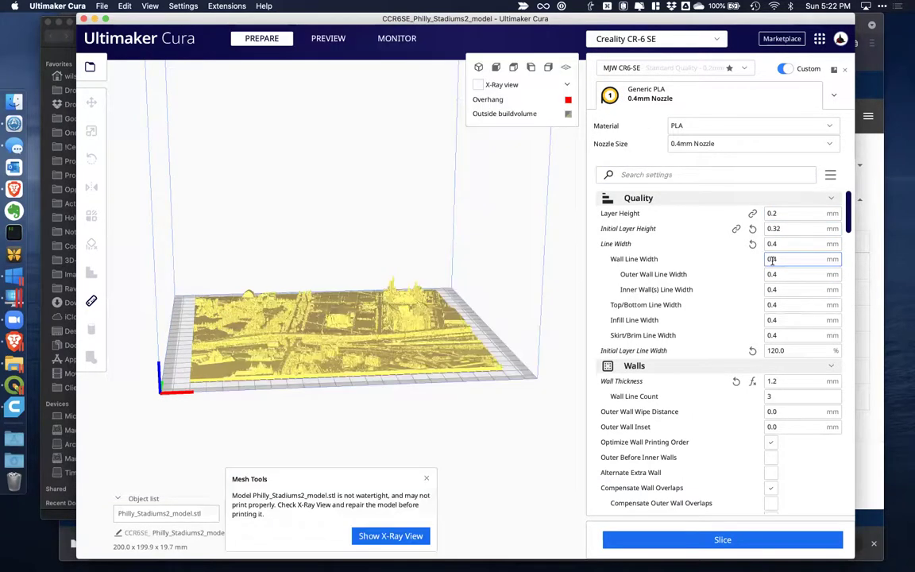
Step: Review the print profile's quality, wall, top/bottom, infill, material and speed settings
left_click(770, 259)
scroll(782, 262, "down", 5)
scroll(783, 278, "down", 18)
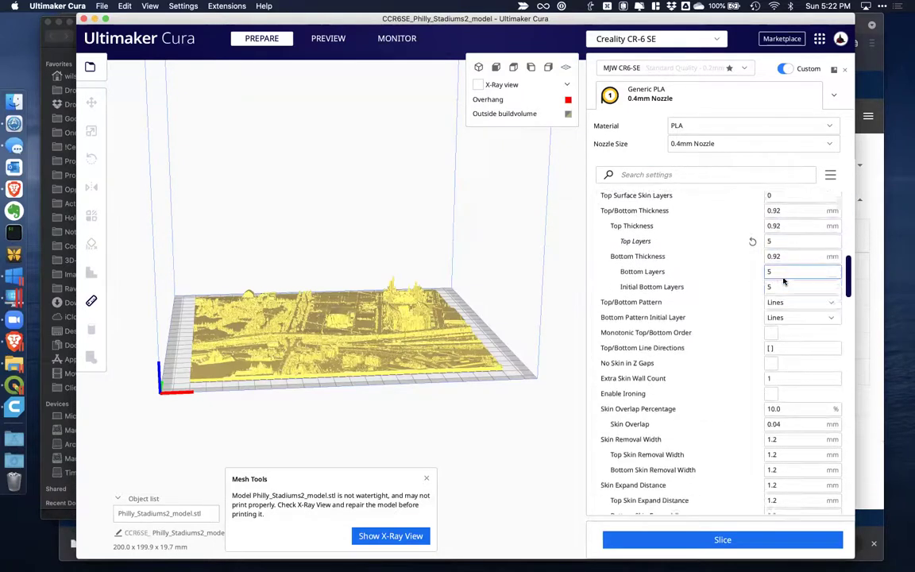
scroll(783, 281, "down", 20)
scroll(783, 280, "down", 20)
scroll(783, 279, "up", 20)
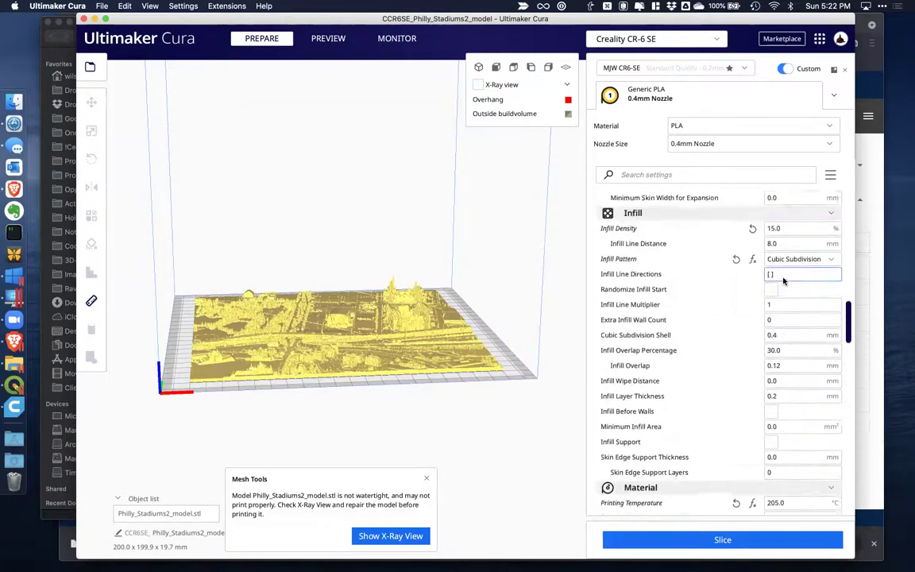
scroll(783, 280, "up", 3)
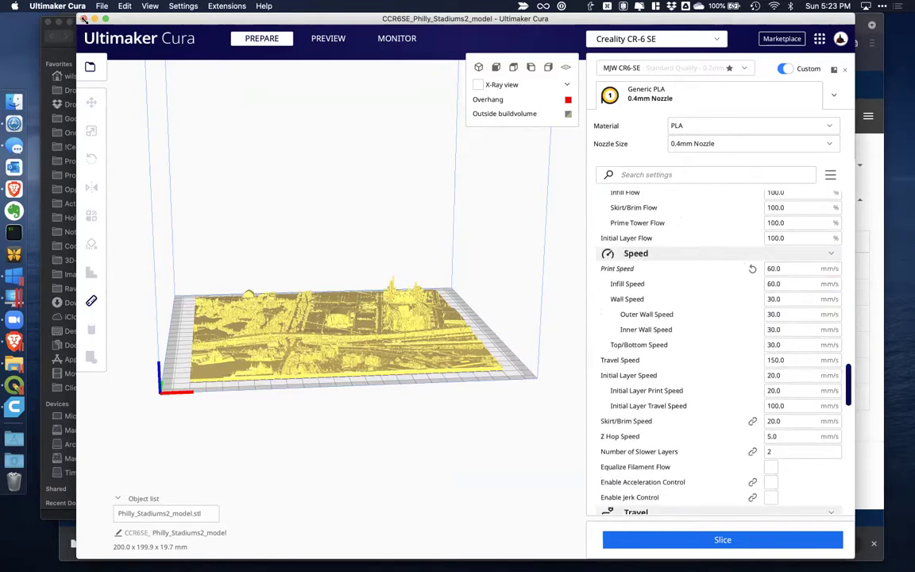
Step: Fit the Cura window on the screen and start slicing the stadium model
double_click(129, 20)
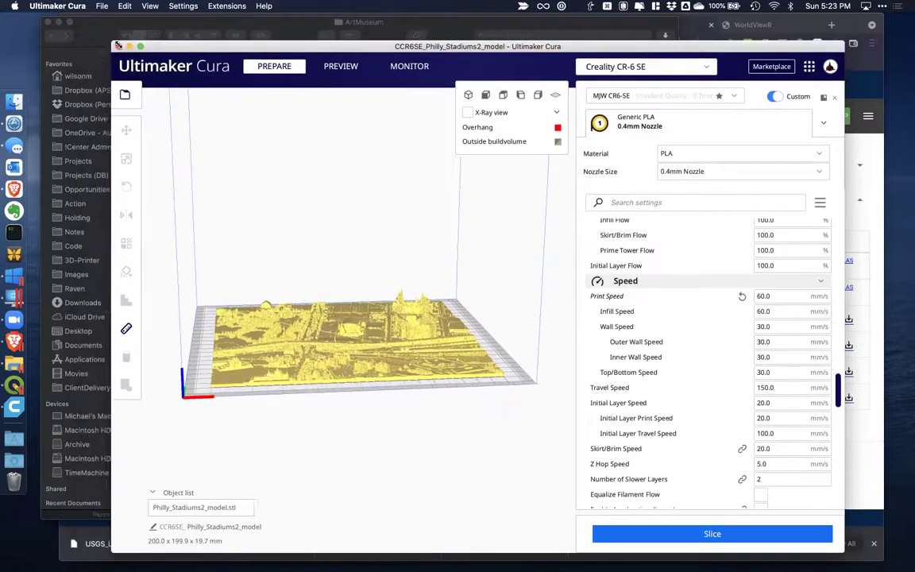
double_click(132, 17)
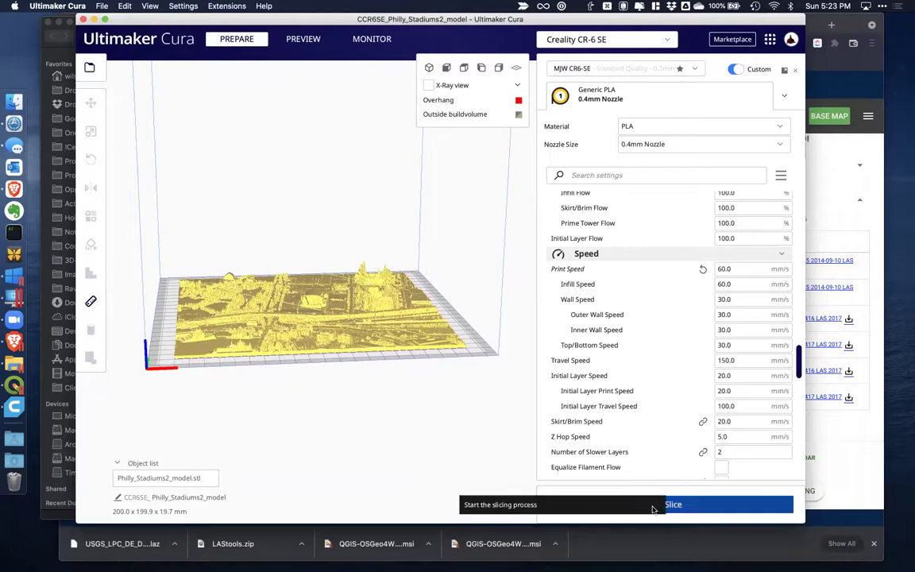
left_click(714, 511)
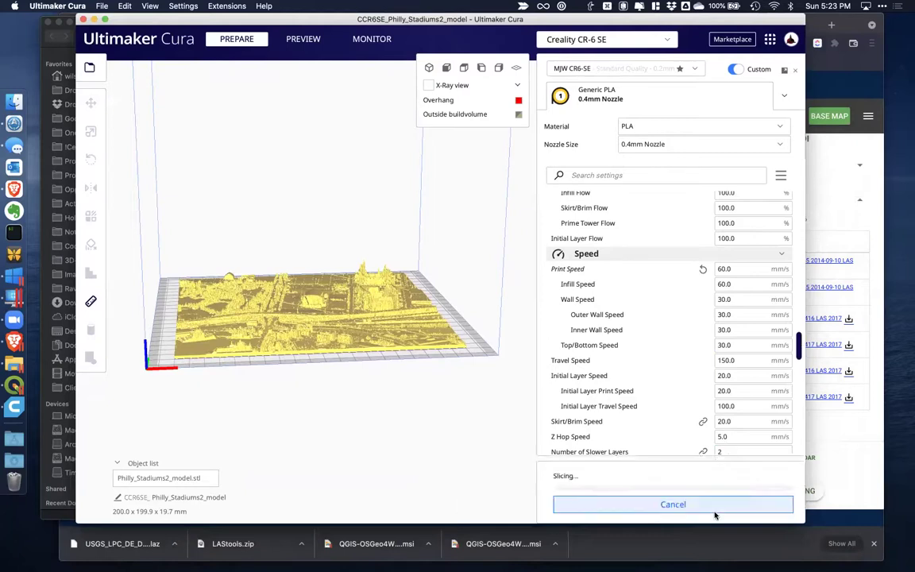